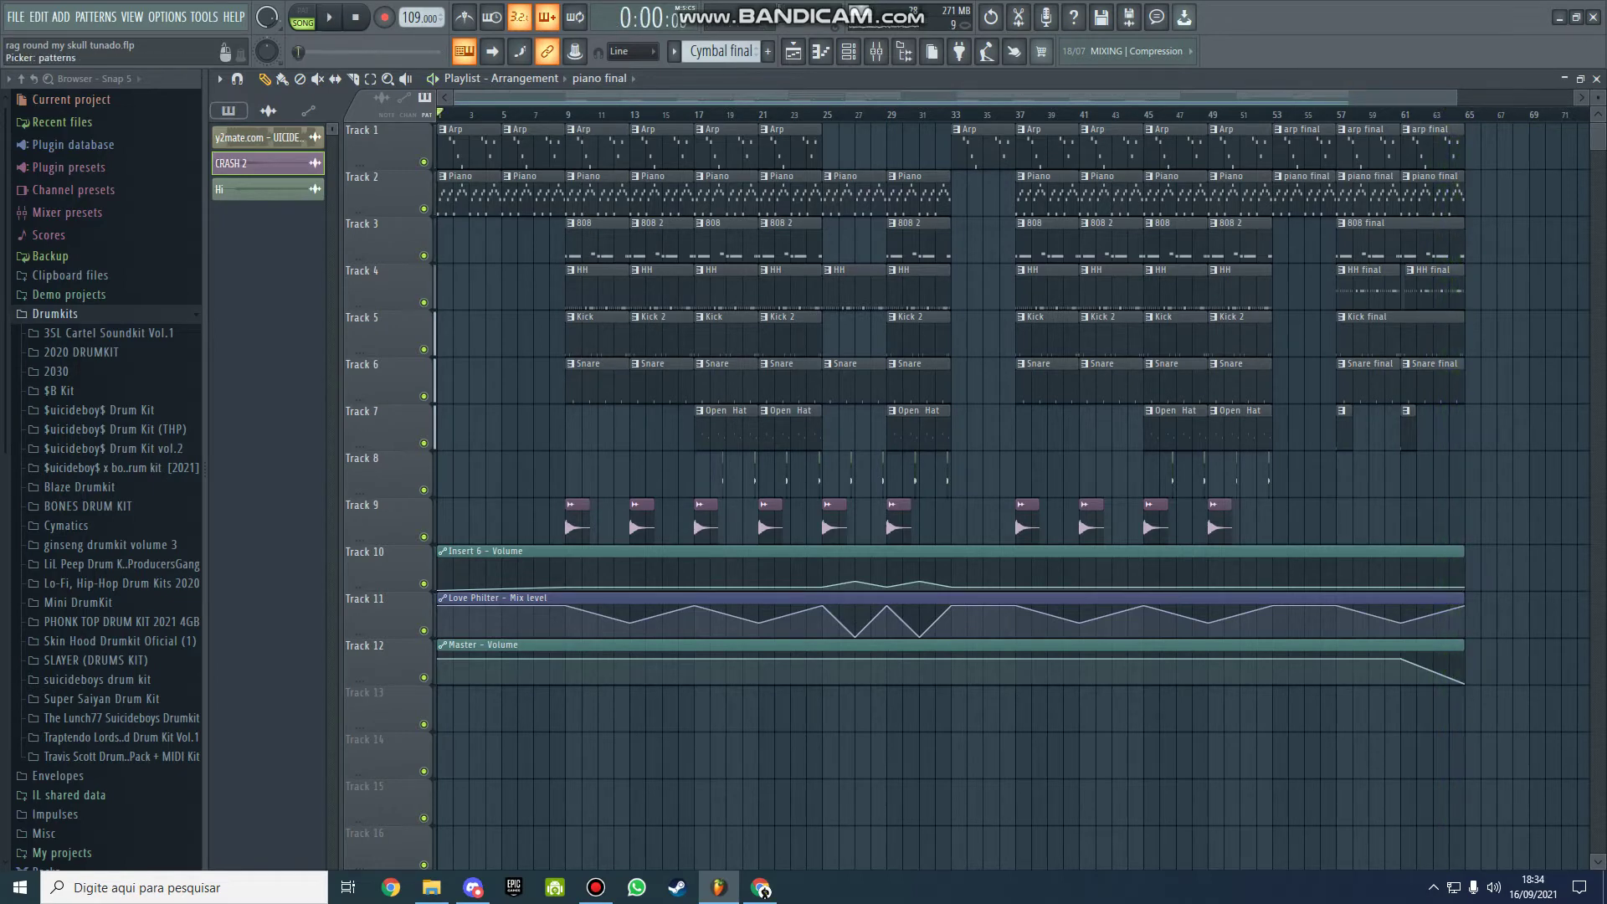
- Play the Arp pattern on its own in pattern mode and show its reFX Nexus notes in the piano roll
click(229, 110)
click(266, 137)
key(F7)
key(l)
key(space)
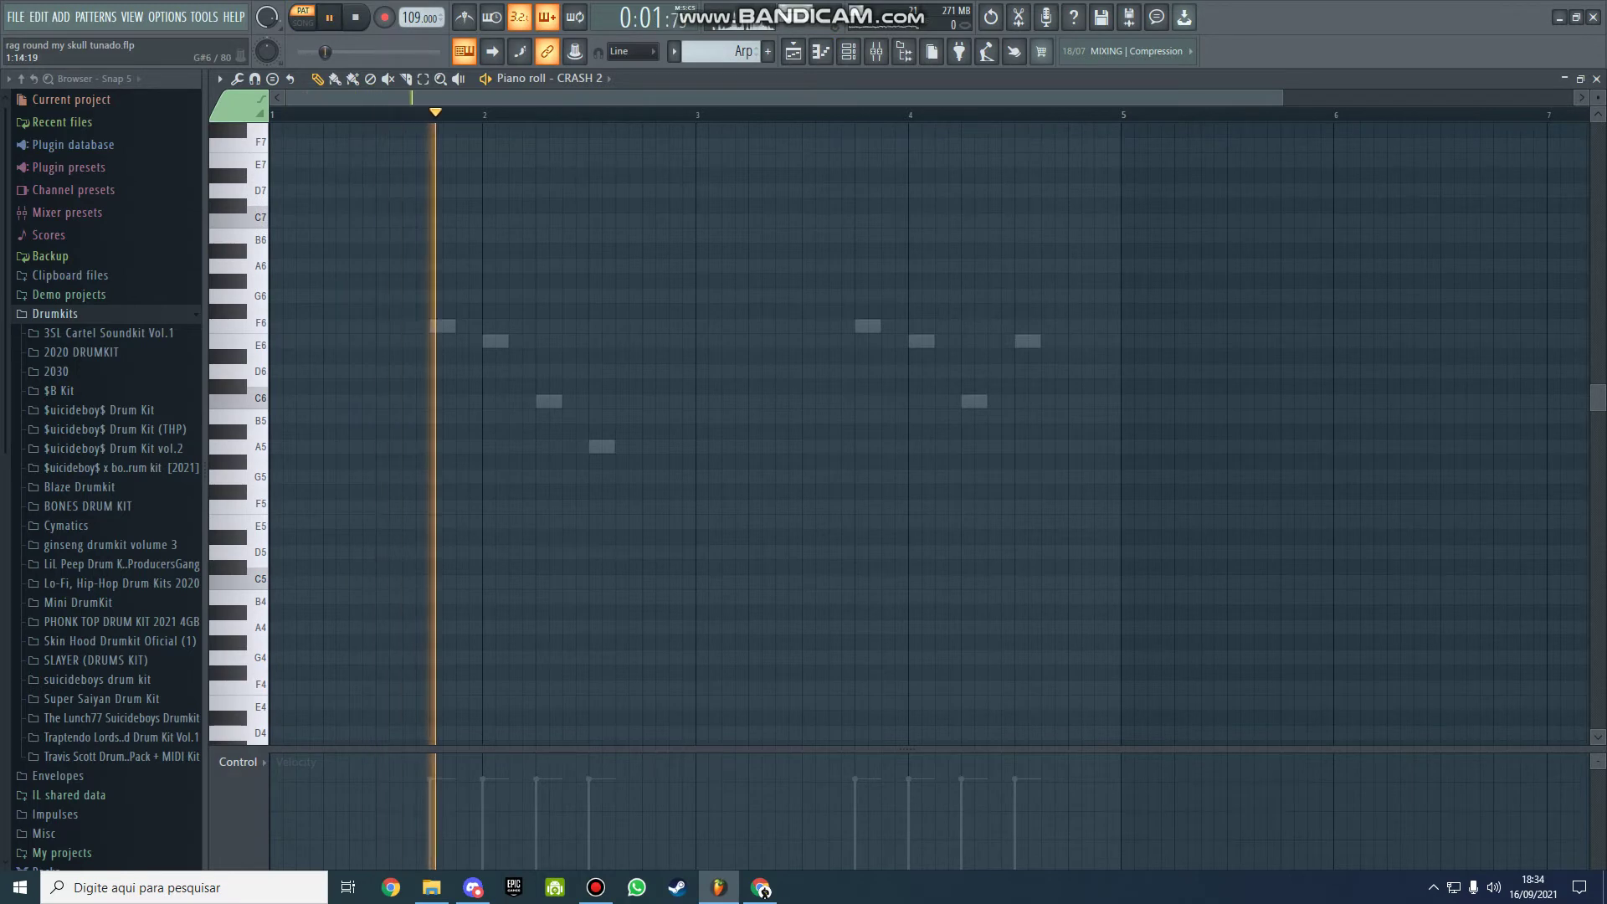
key(F5)
key(F7)
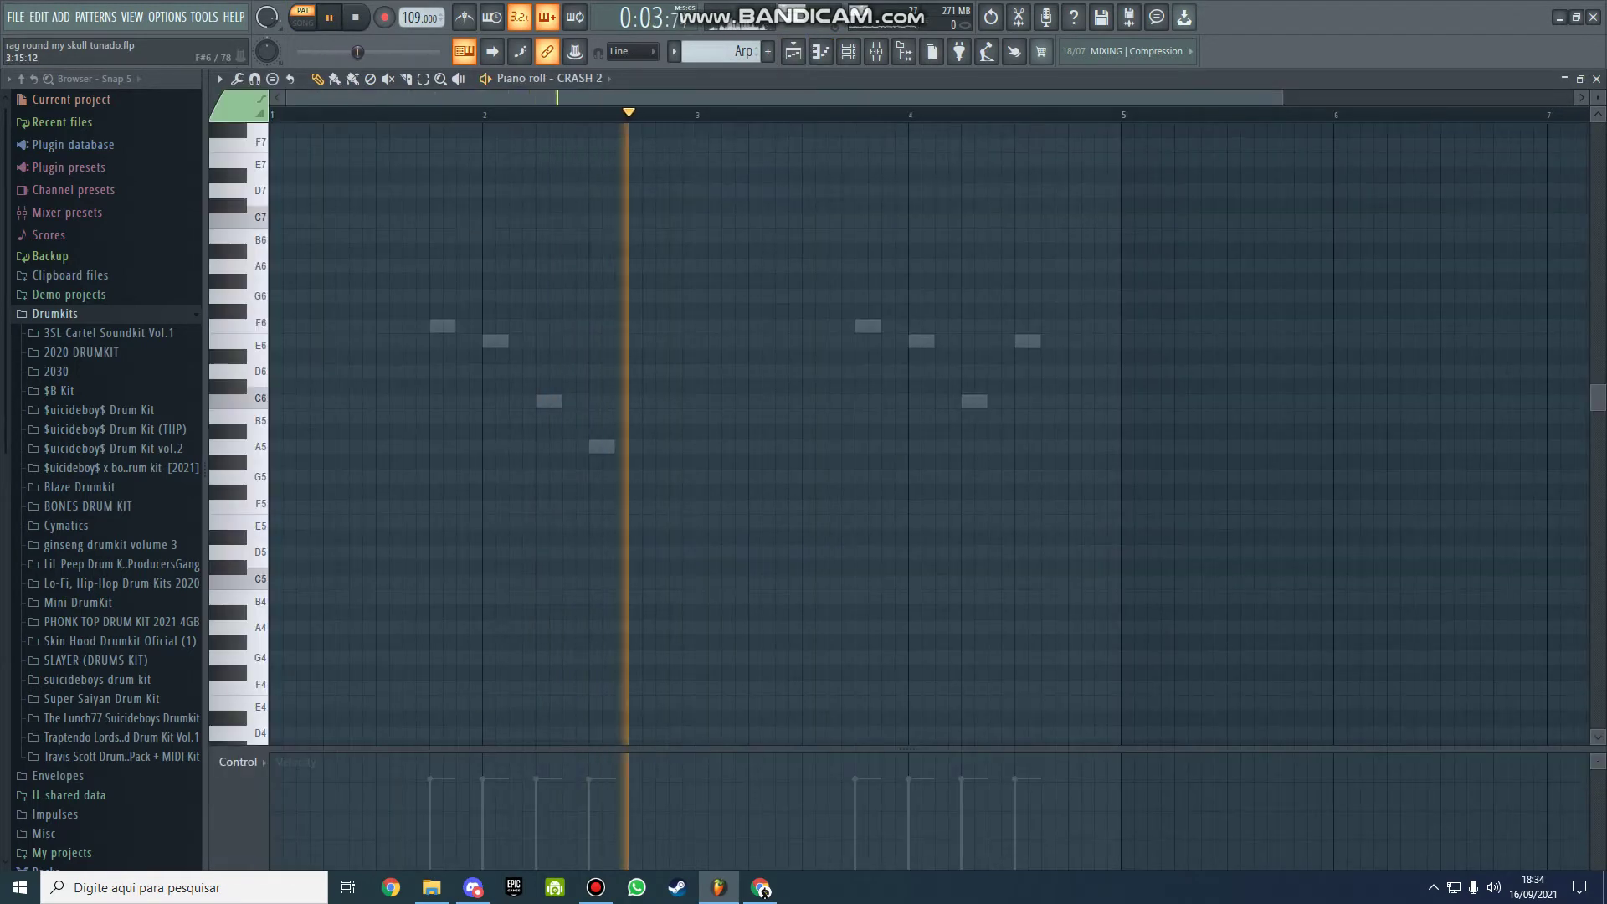
right_click(495, 341)
scroll(774, 131, down, 1)
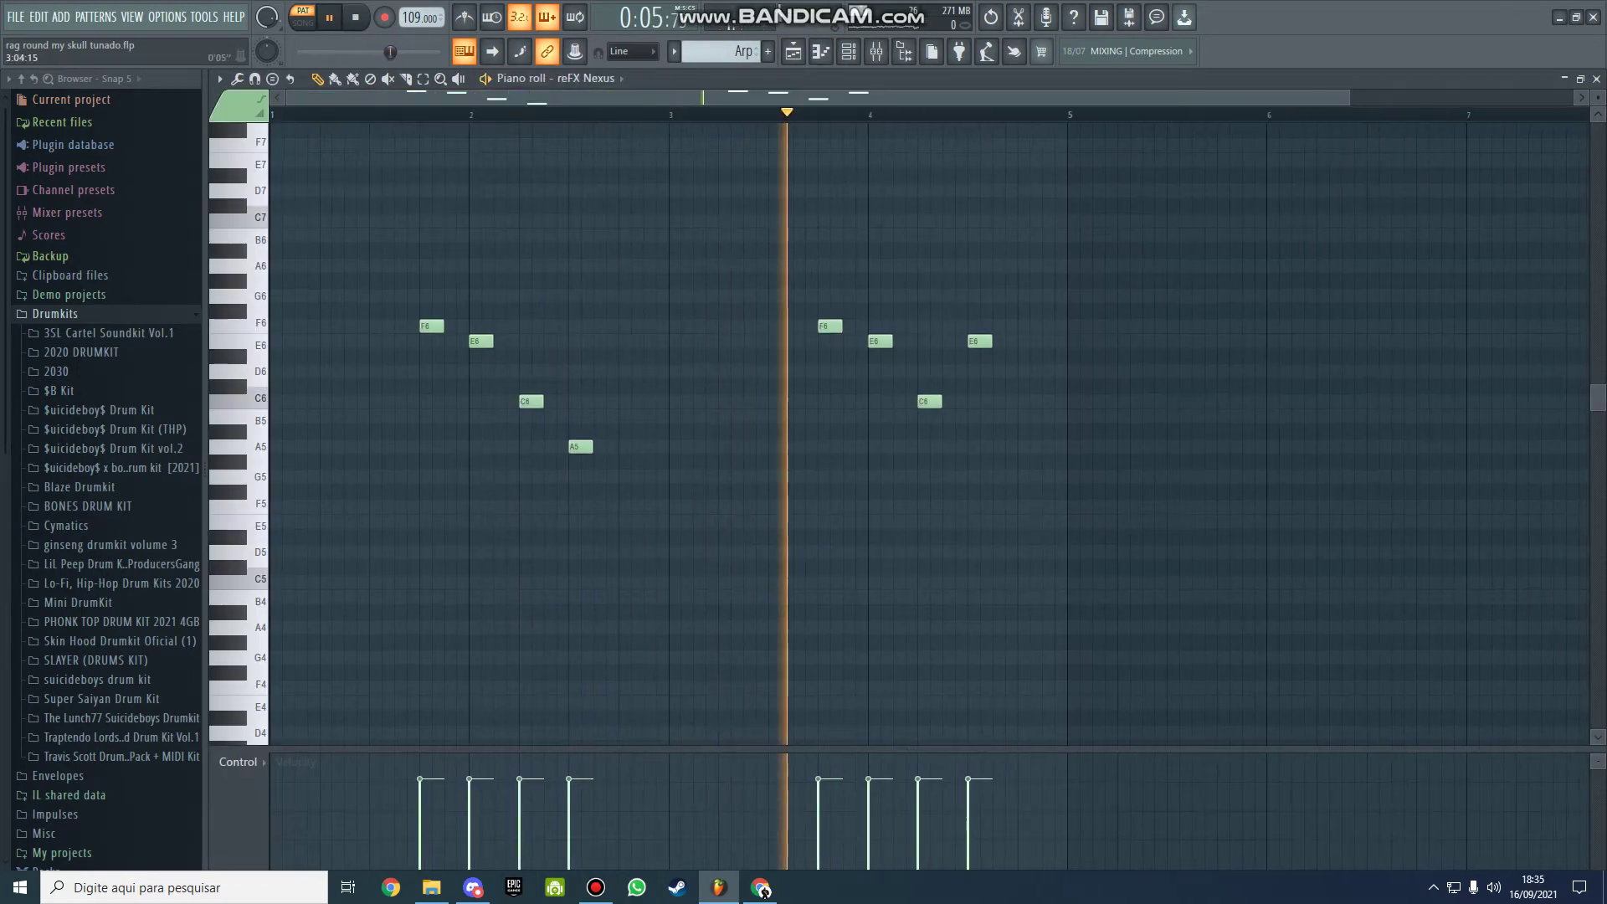
- Switch to the Piano pattern and play it with its reFX Nexus #2 notes displayed in the piano roll
key(space)
key(KP_Add)
key(space)
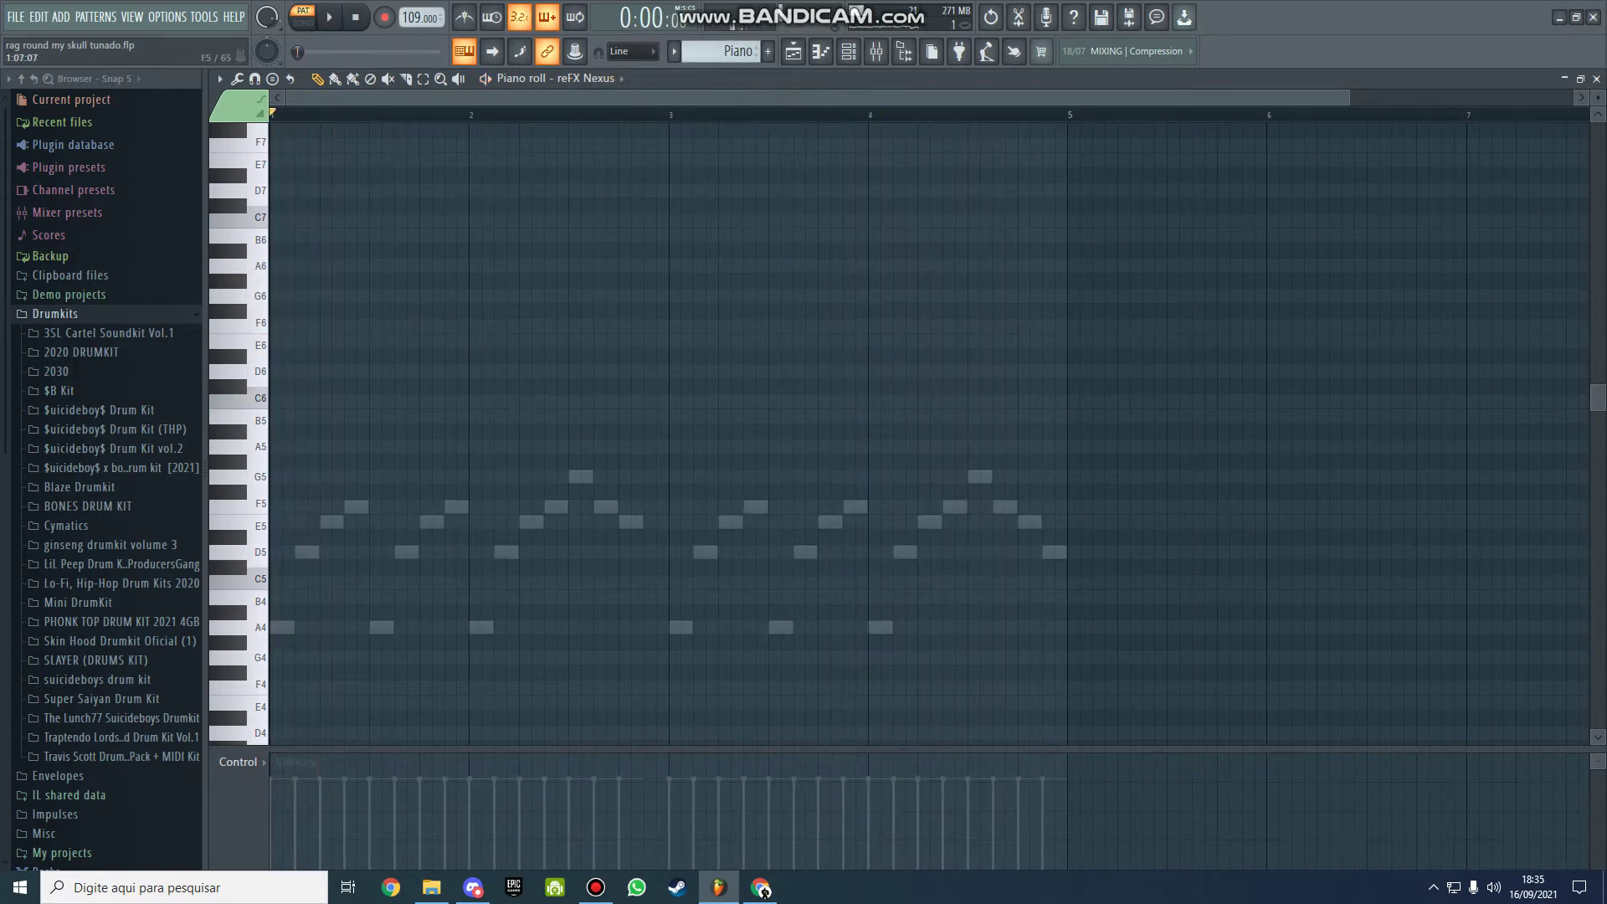
key(space)
key(F5)
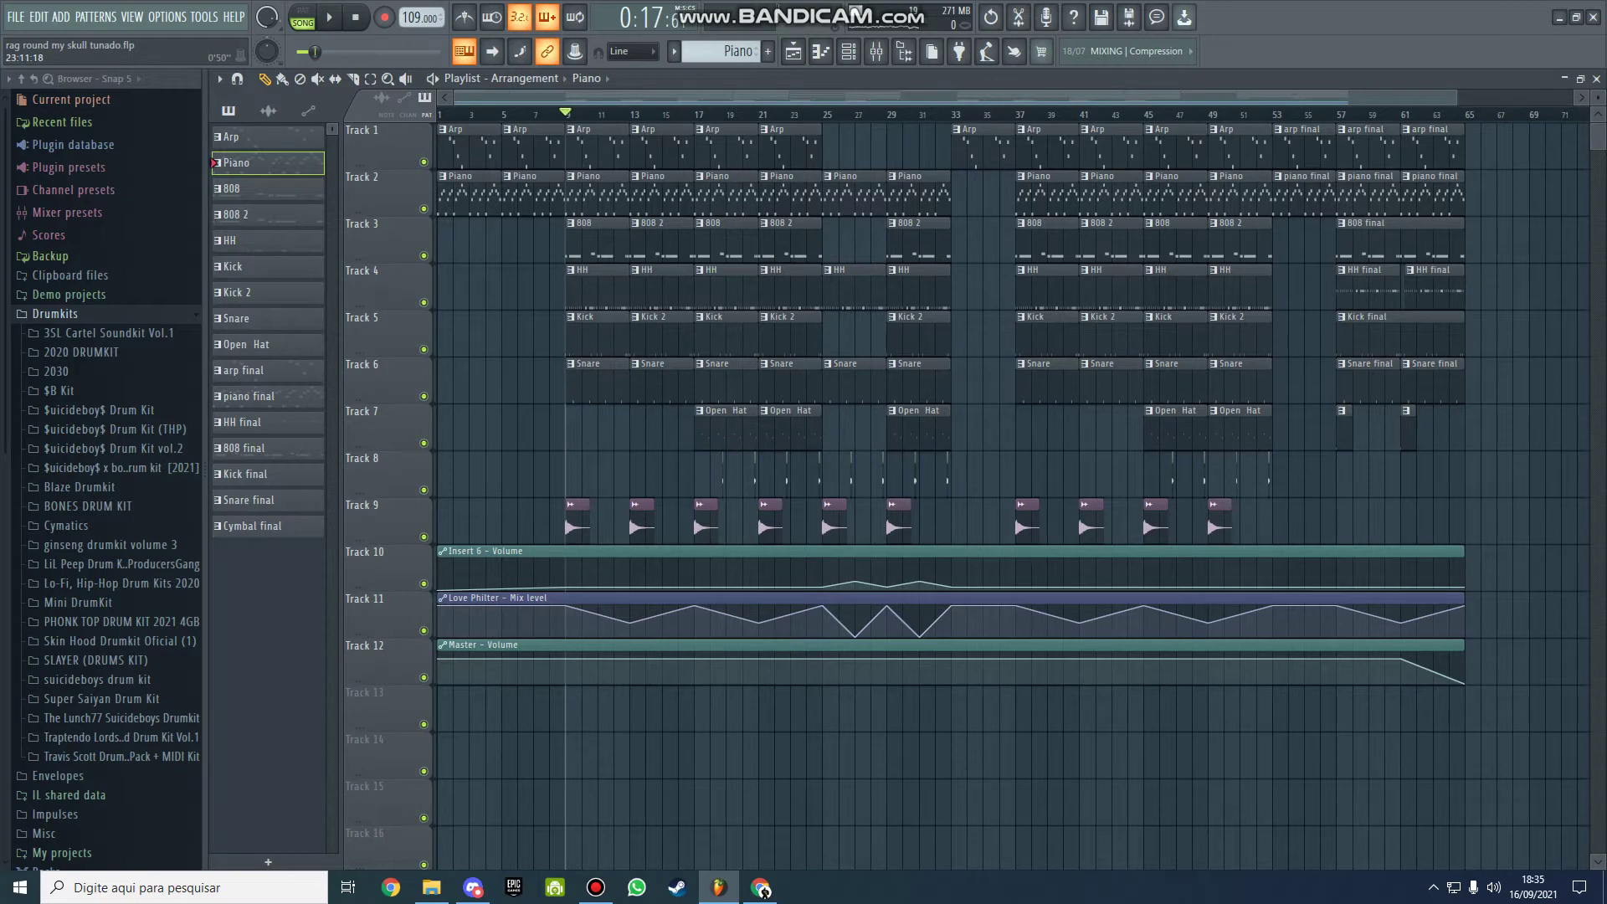
key(F7)
key(space)
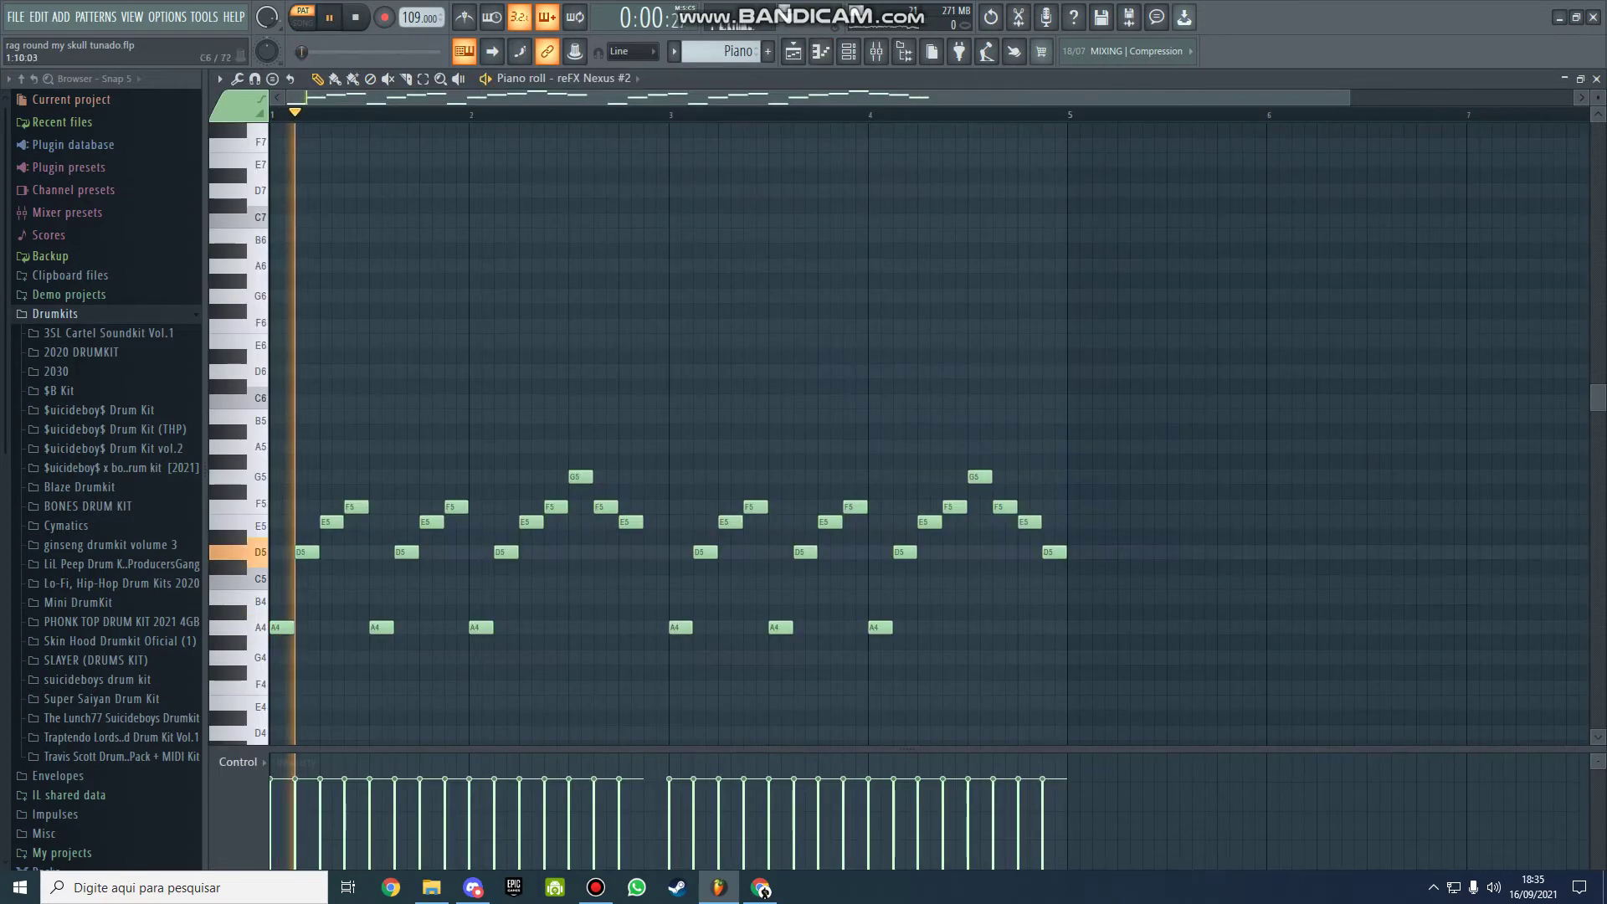
- Inspect the Fruity Love Philter and both Fruity Reeverb 2 effects on mixer Insert 6
key(F9)
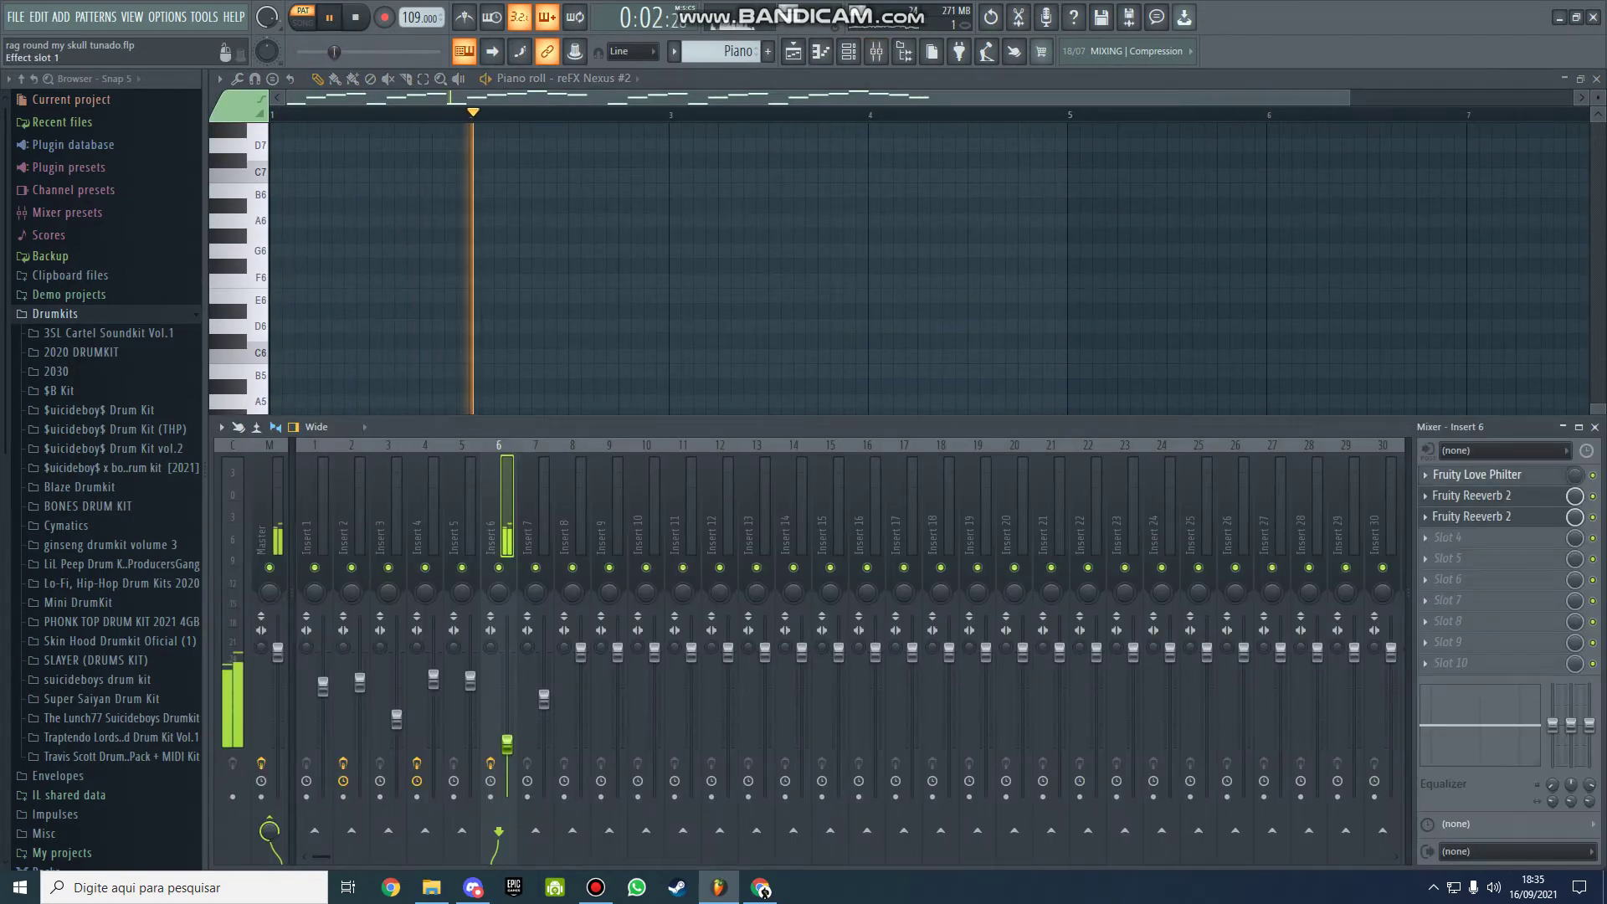
click(1477, 475)
click(1473, 495)
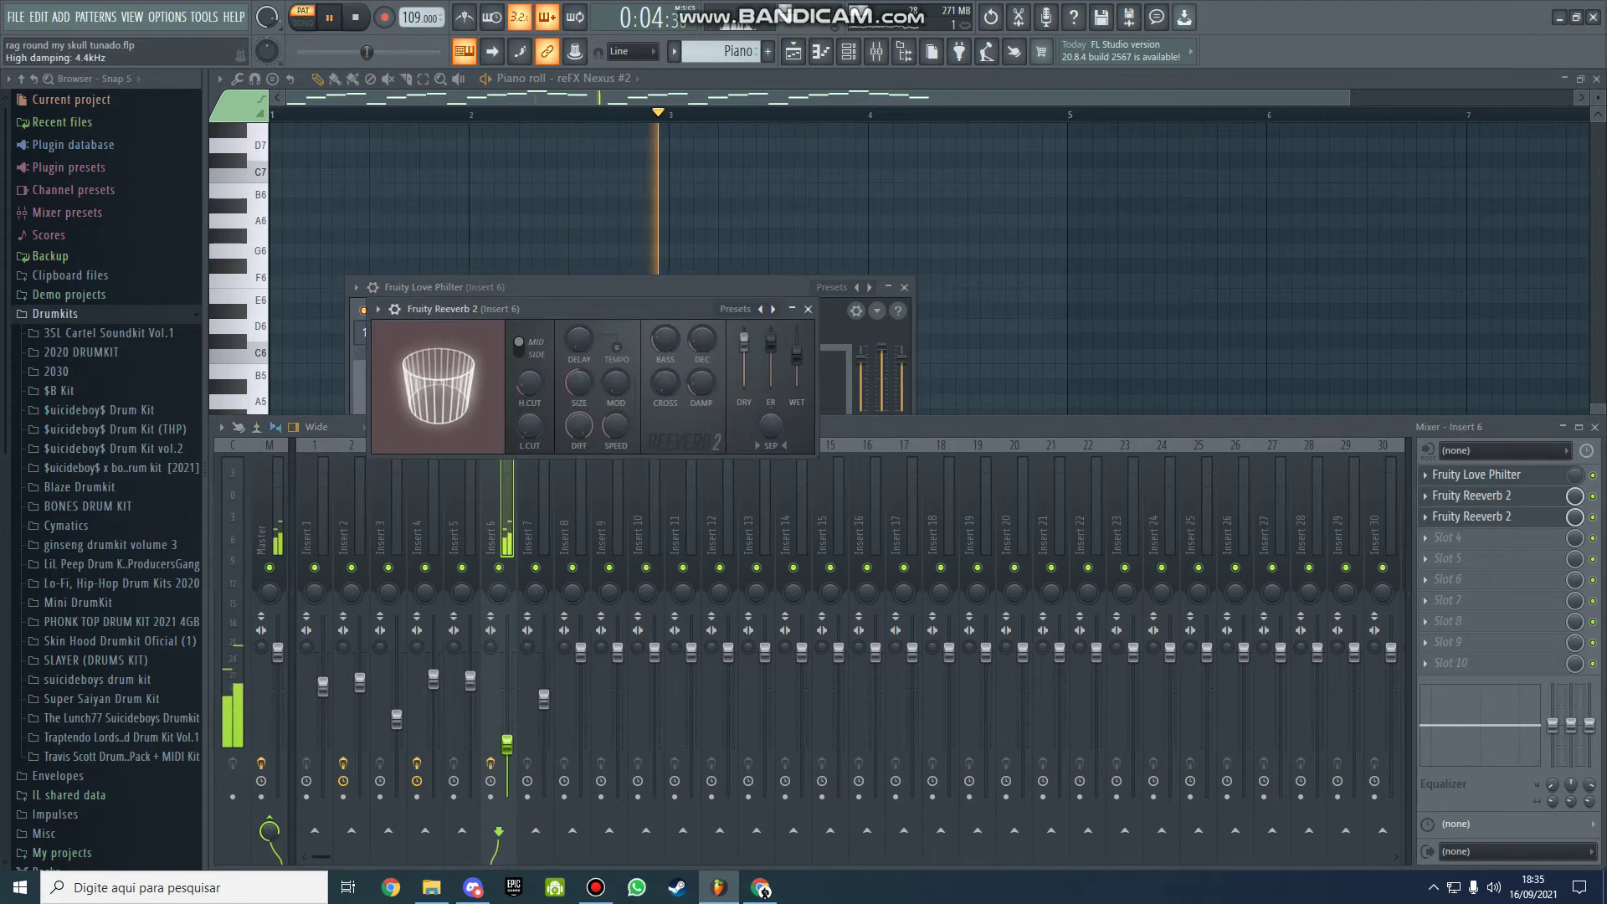
click(1472, 516)
key(F9)
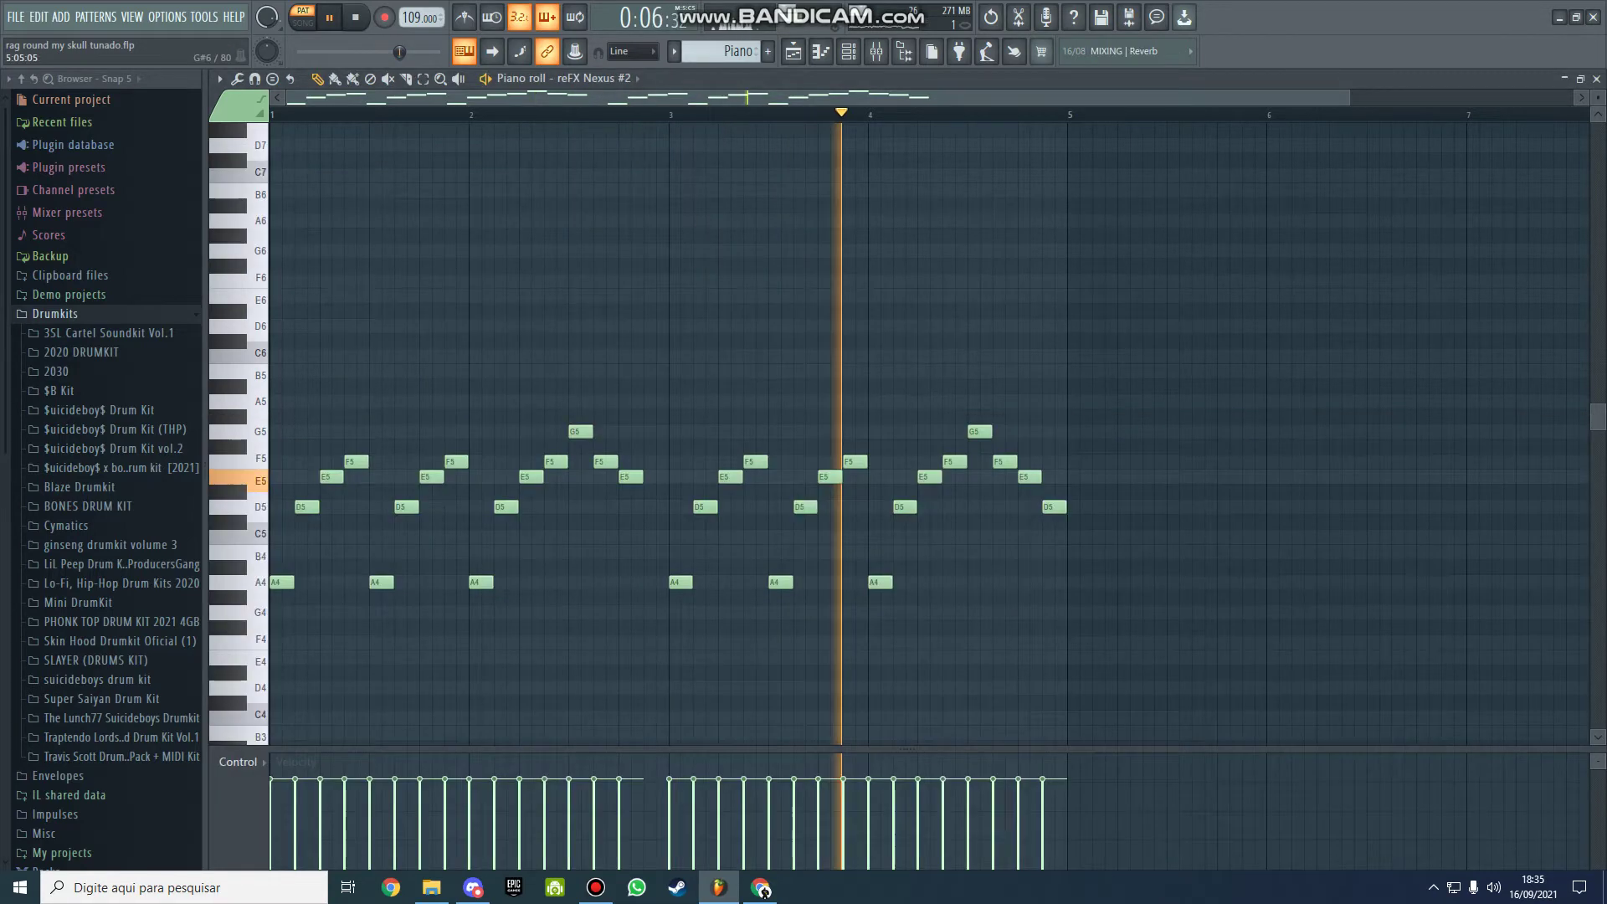
- Open the reFX Nexus #2 instrument from the channel rack to view its preset, then return to the piano roll
key(F6)
click(407, 411)
key(F7)
- Play the Arp pattern and view the preset of its reFX Nexus instrument
key(space)
key(space)
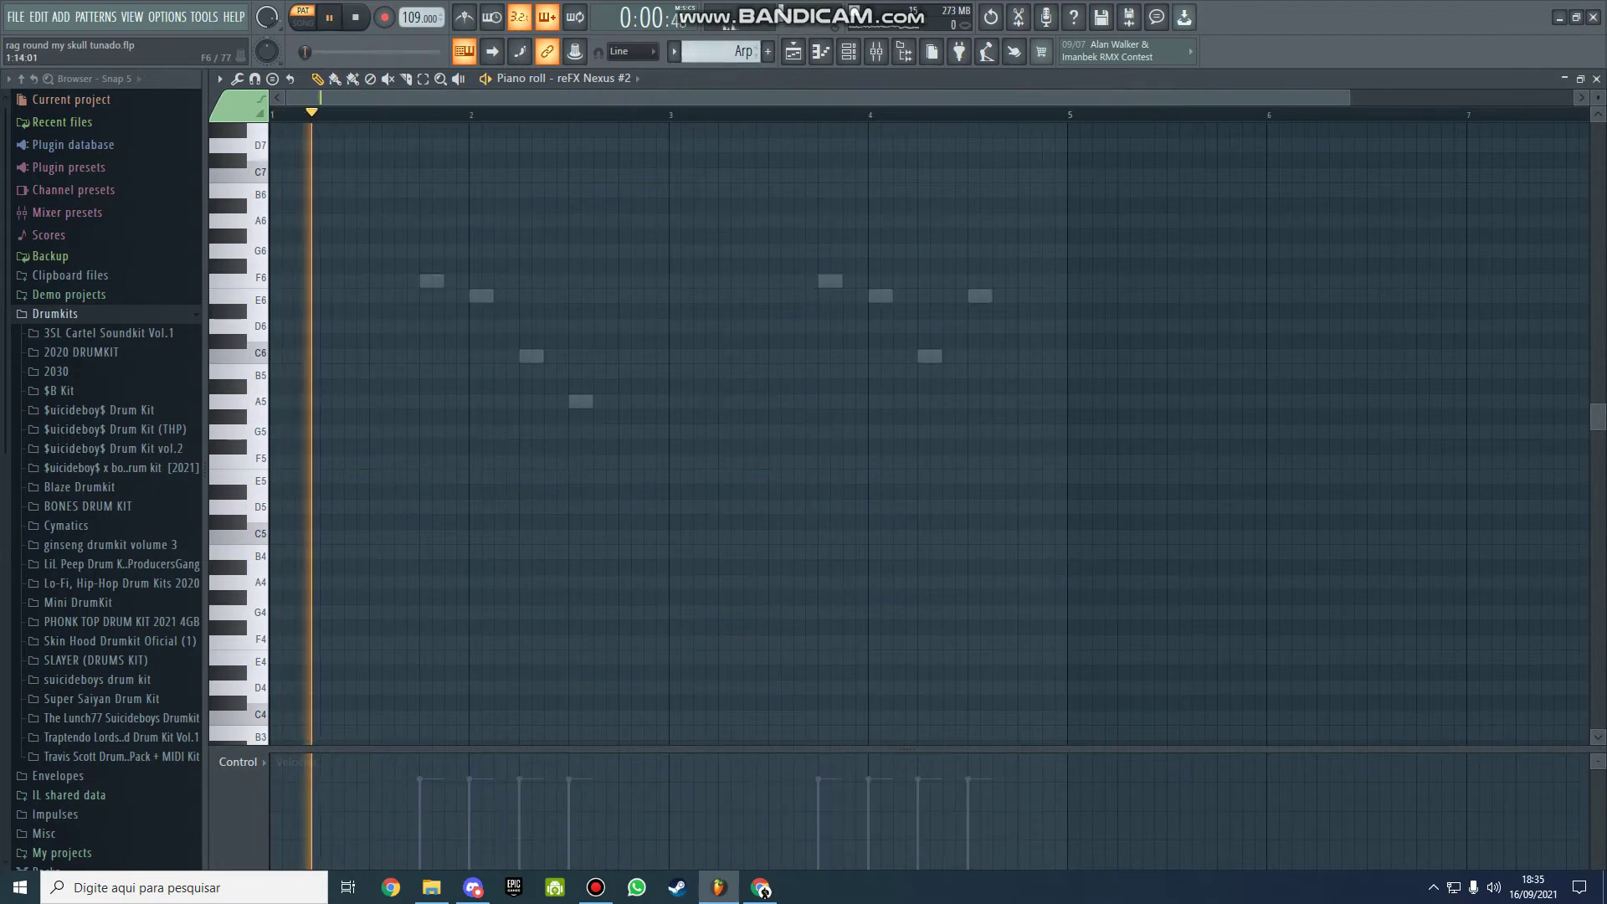
key(F6)
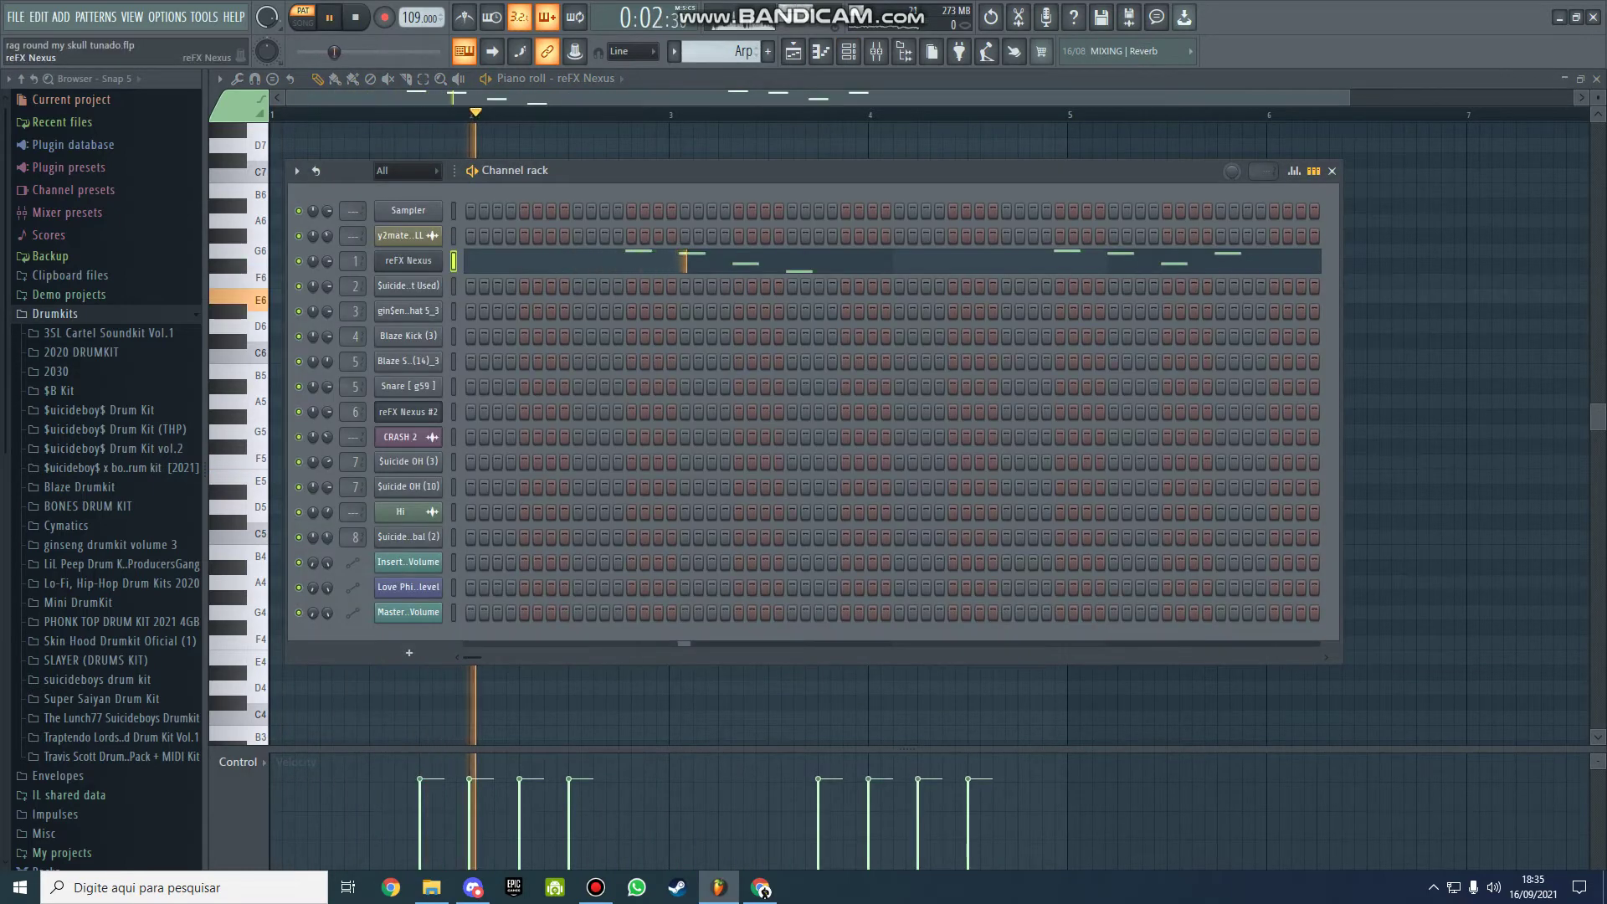
click(408, 260)
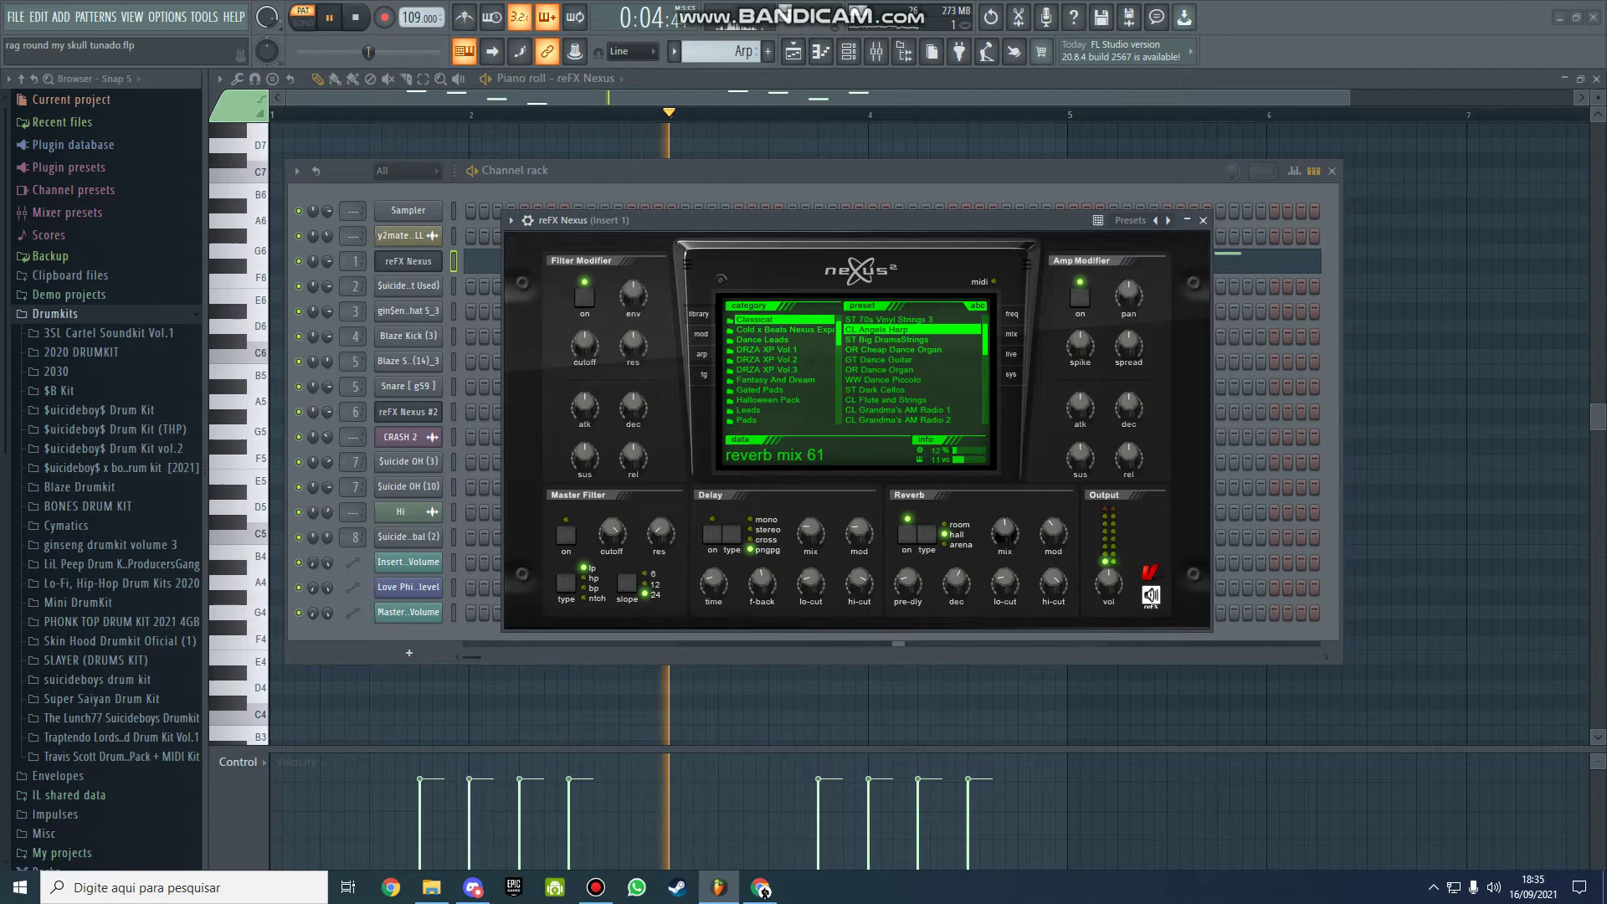
key(F7)
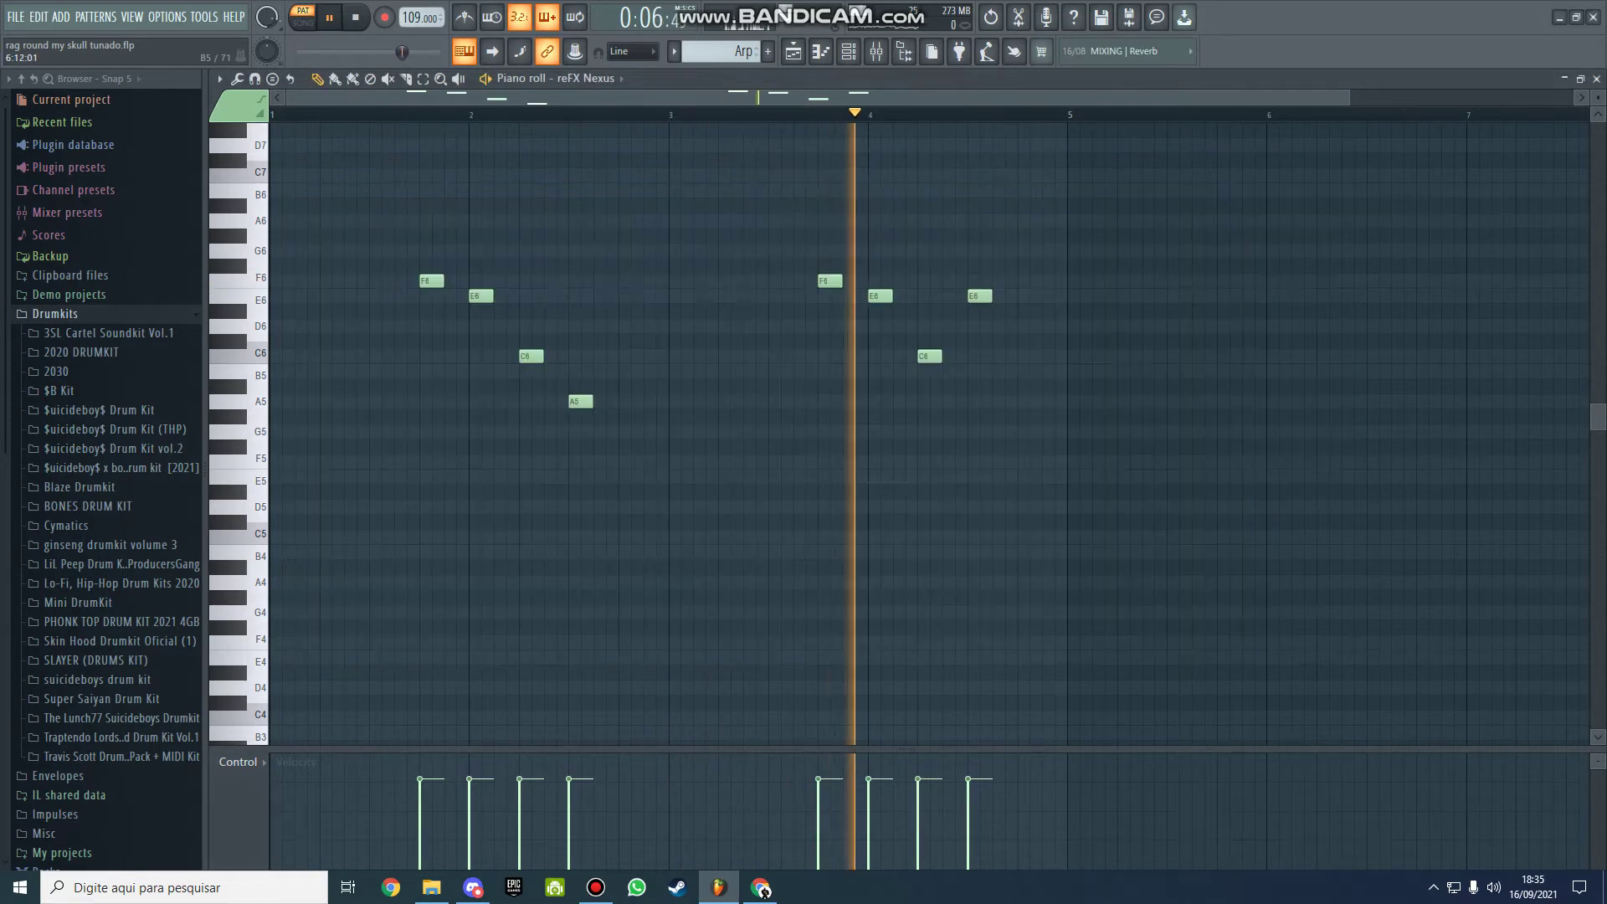
- Switch to the 808 pattern and open Fruity parametric EQ 2, Fruity soft clipper and Soundgoodizer from its mixer insert
key(KP_Add)
key(KP_Add)
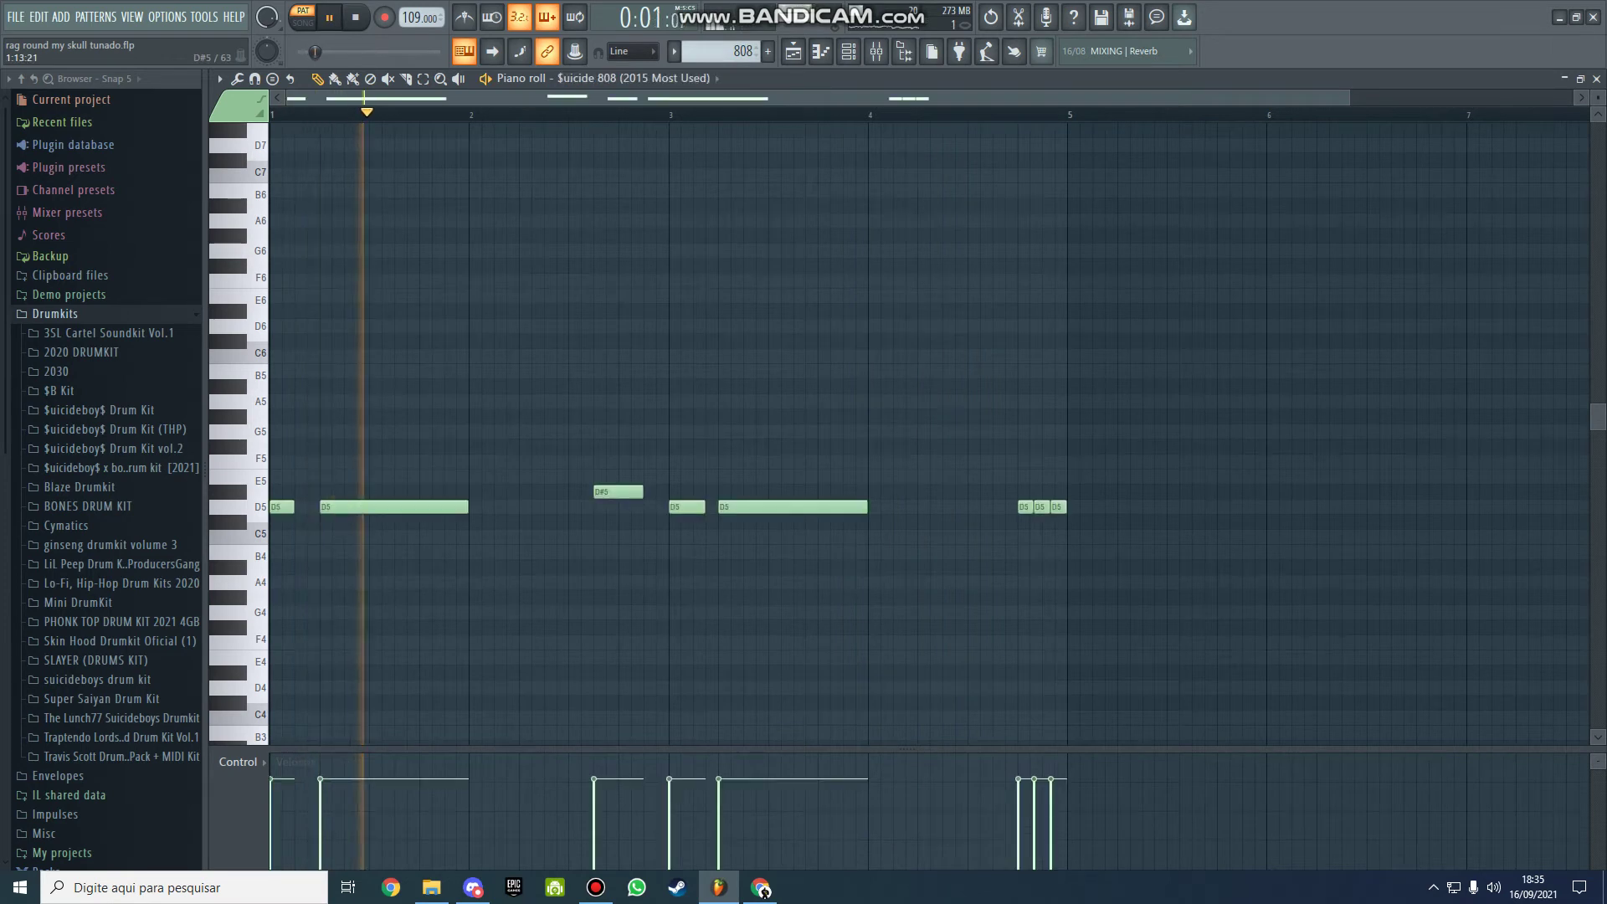
key(F9)
click(1485, 476)
click(1475, 496)
drag(703, 287, 1160, 159)
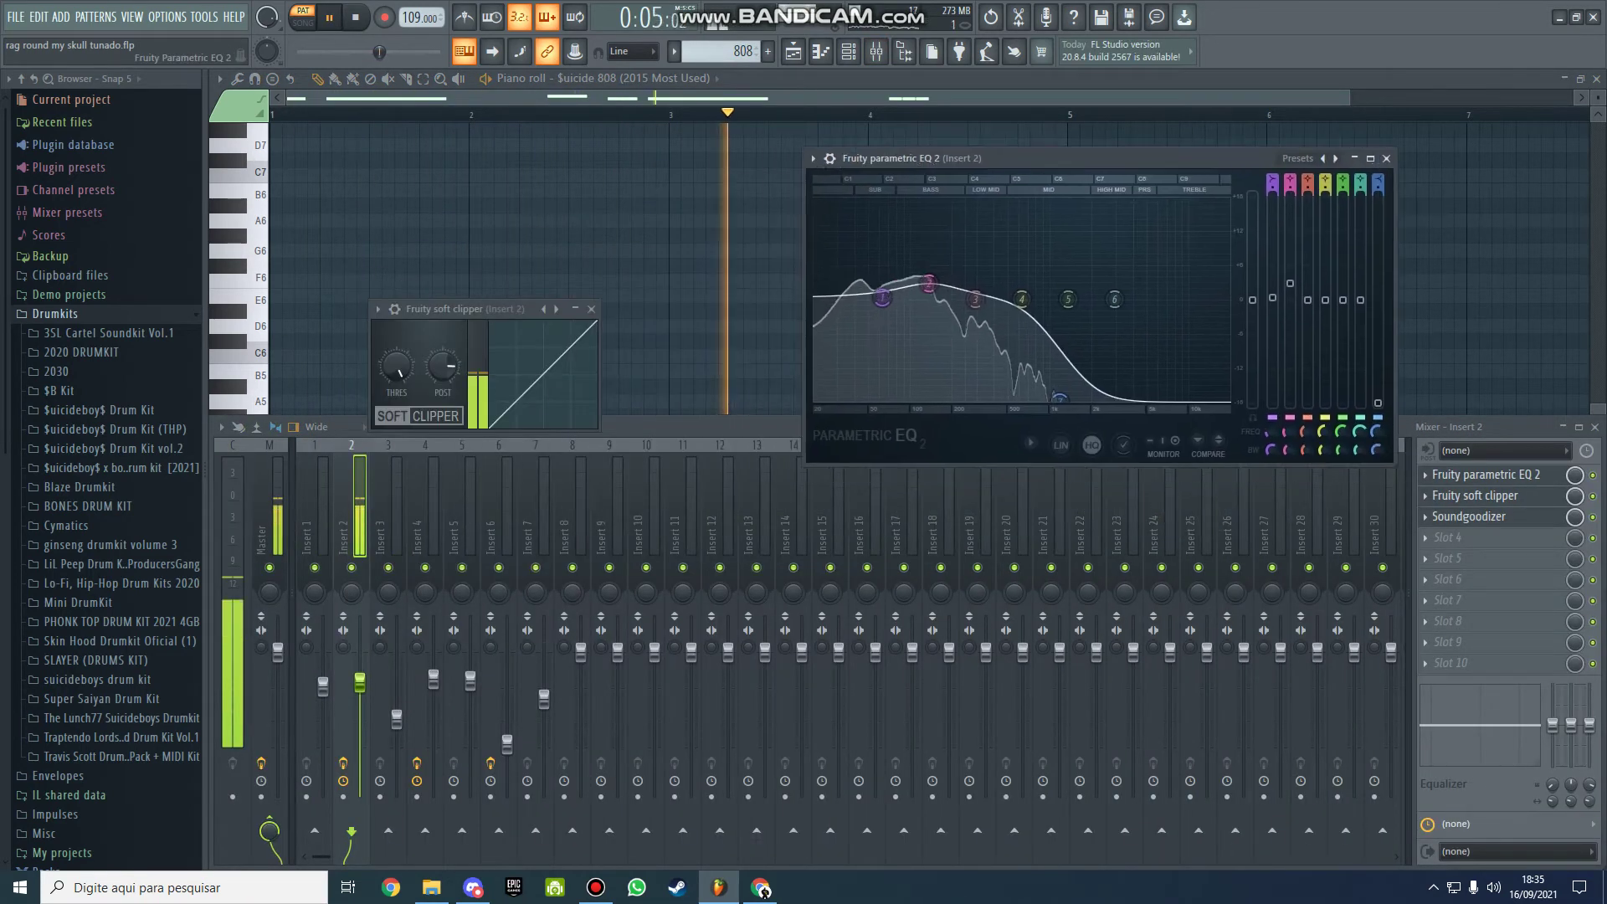
click(1471, 517)
mouse_move(318, 157)
mouse_down()
mouse_move(465, 359)
mouse_move(632, 521)
mouse_up()
click(1594, 427)
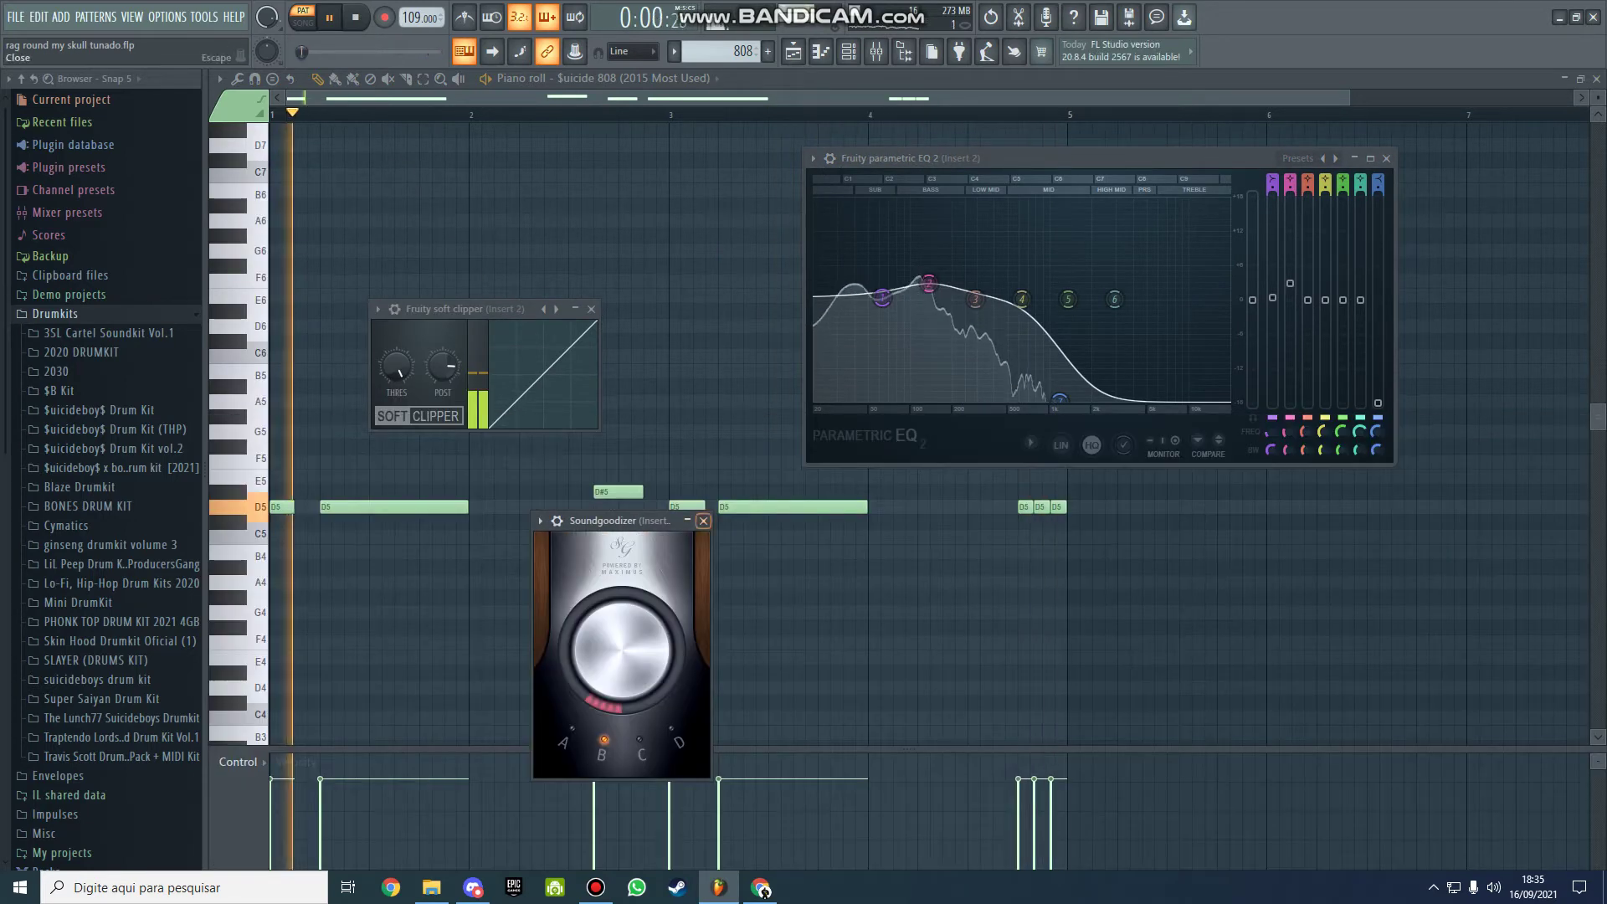
- Spread out the Soundgoodizer, soft clipper and parametric EQ windows so the 808 notes can be seen during playback
drag(623, 521, 632, 609)
drag(452, 309, 416, 203)
drag(921, 159, 919, 131)
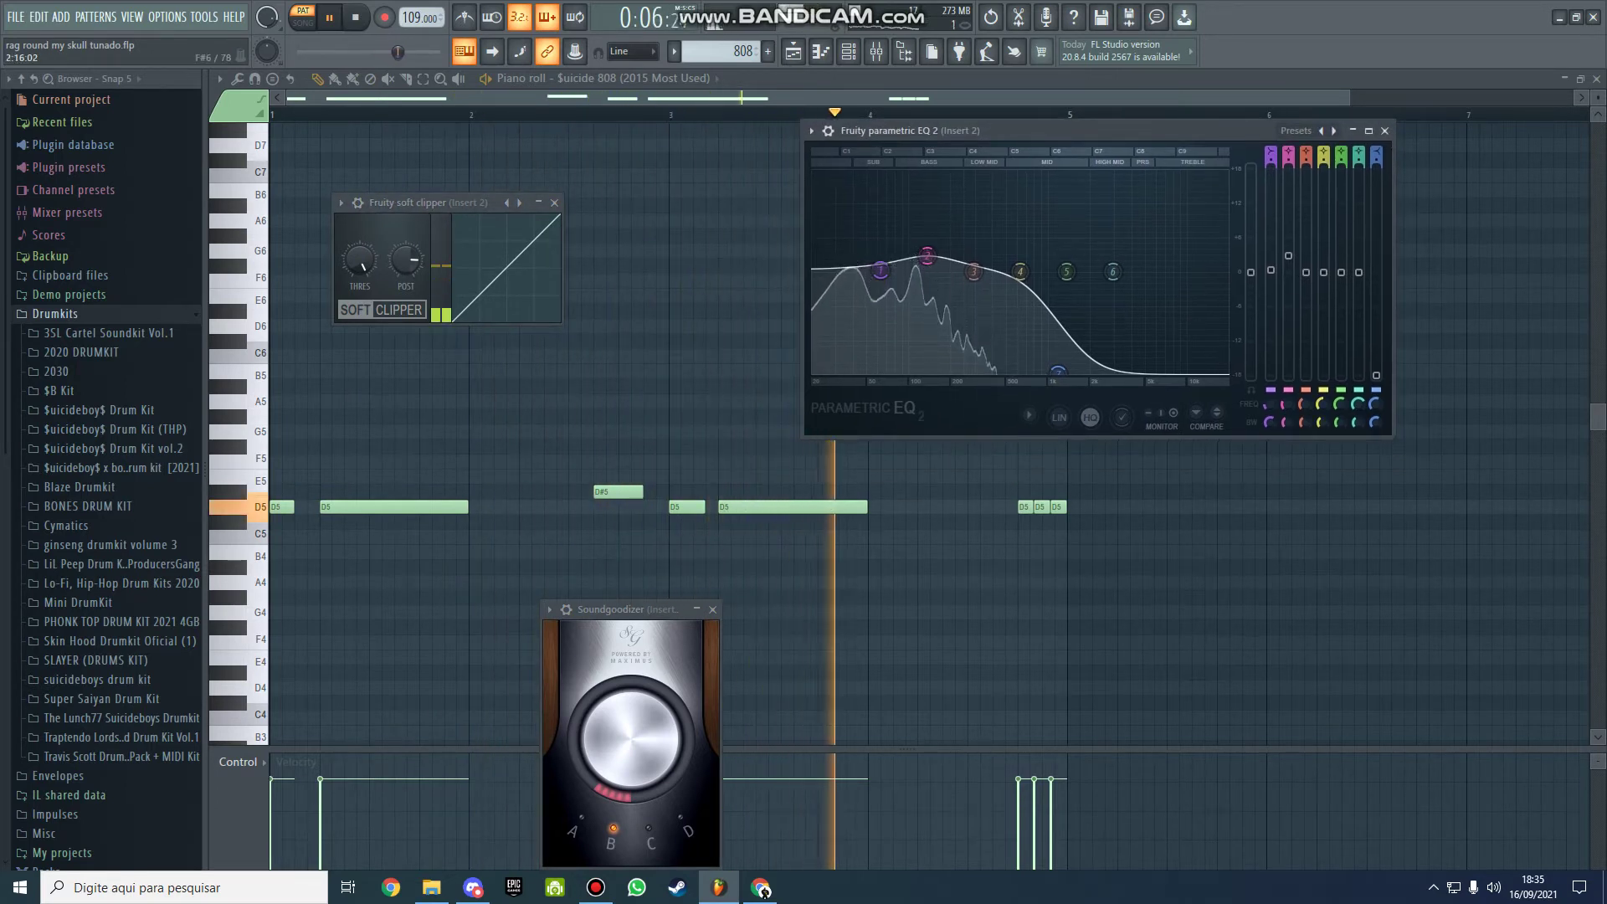
drag(919, 131, 928, 121)
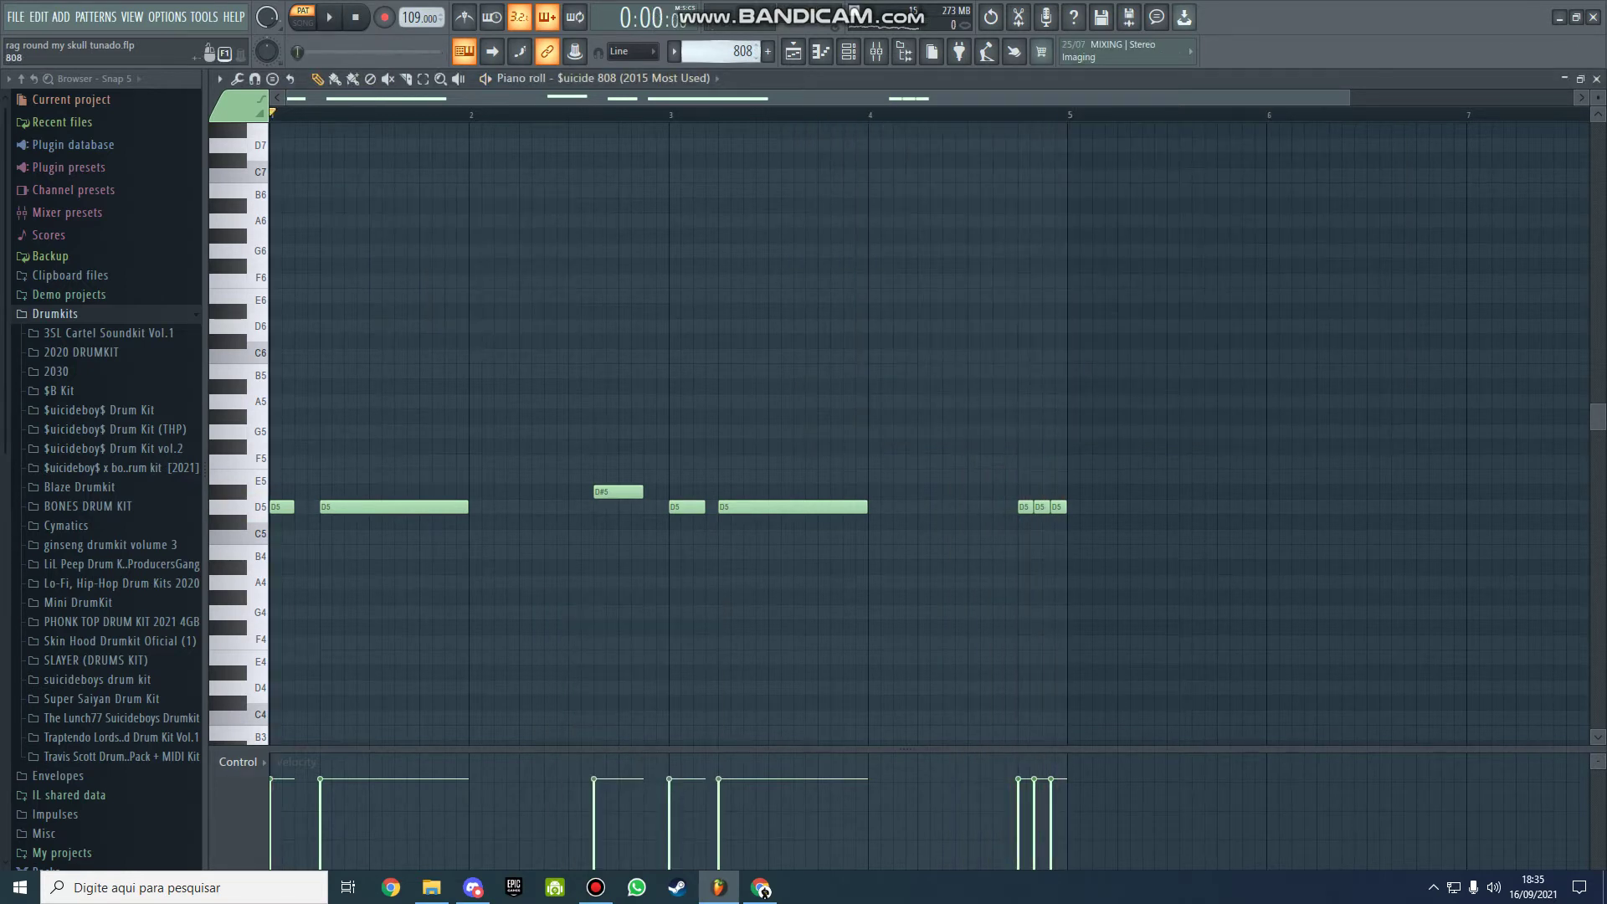
- Switch to the 808 2 pattern and play it from its last note
key(KP_Add)
key(space)
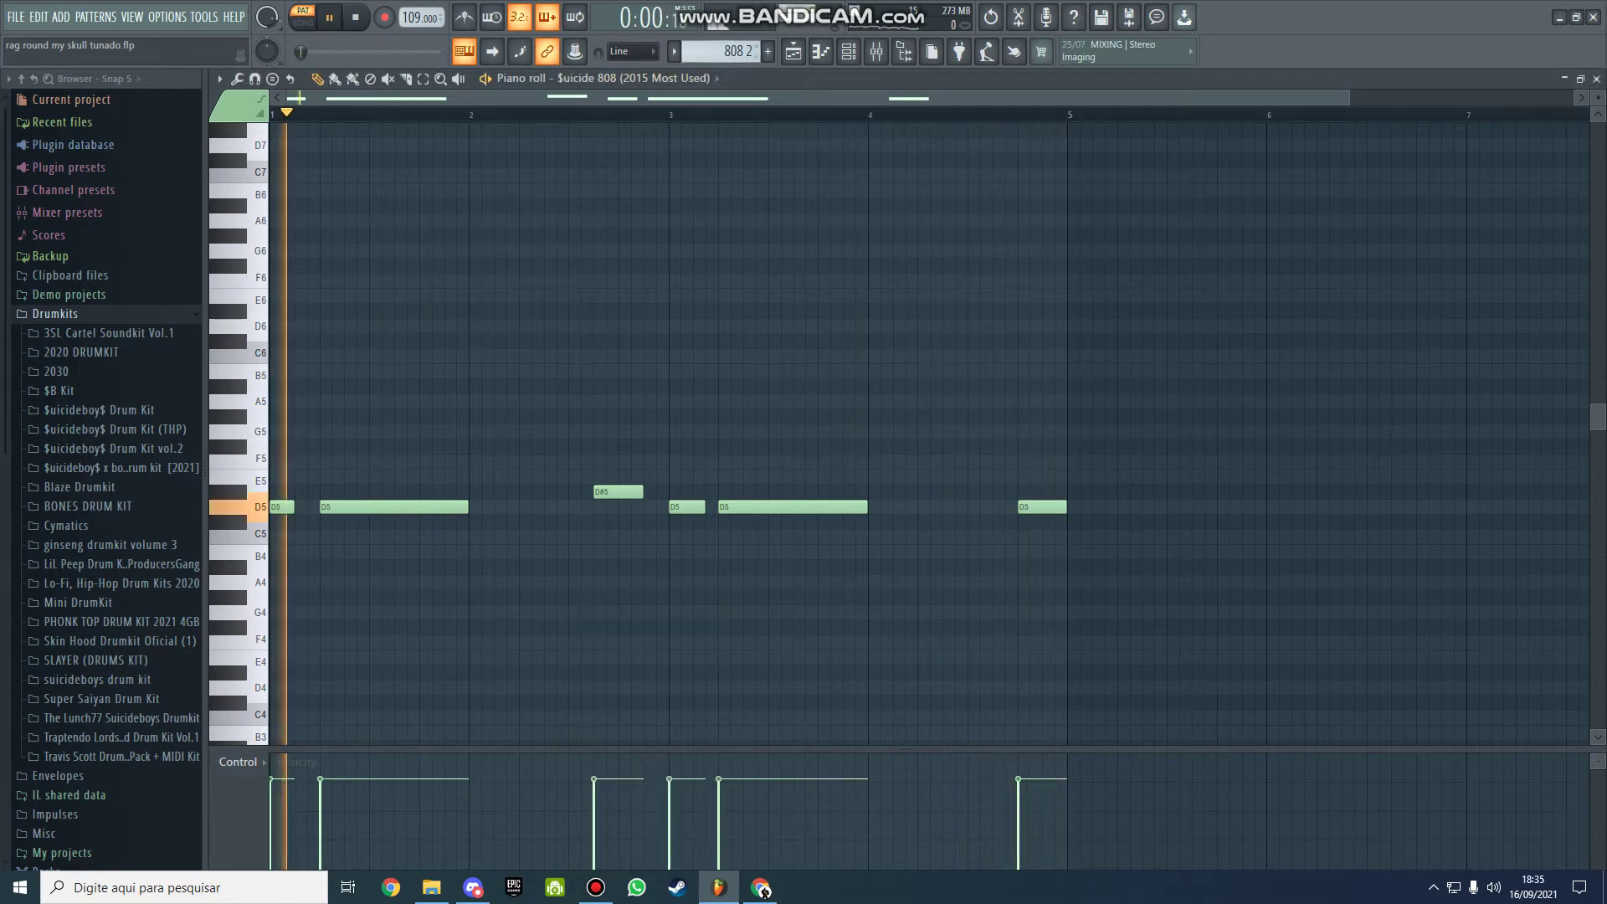
click(1018, 115)
key(space)
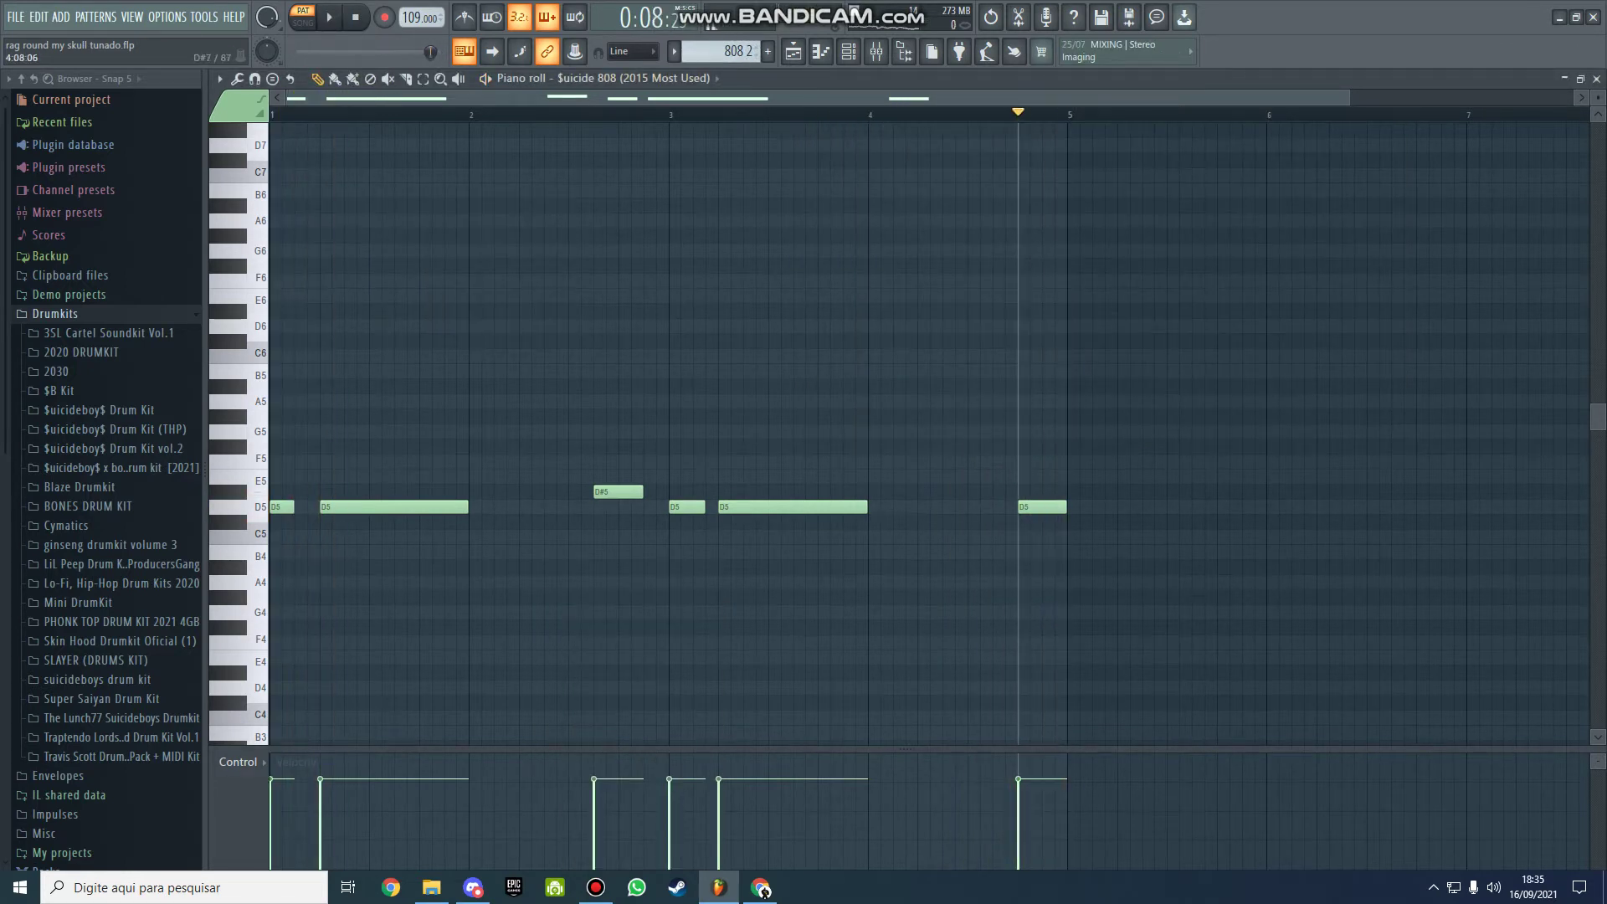
- Play the HH pattern and show its hi-hat notes in the piano roll
scroll(722, 51, down, 1)
key(space)
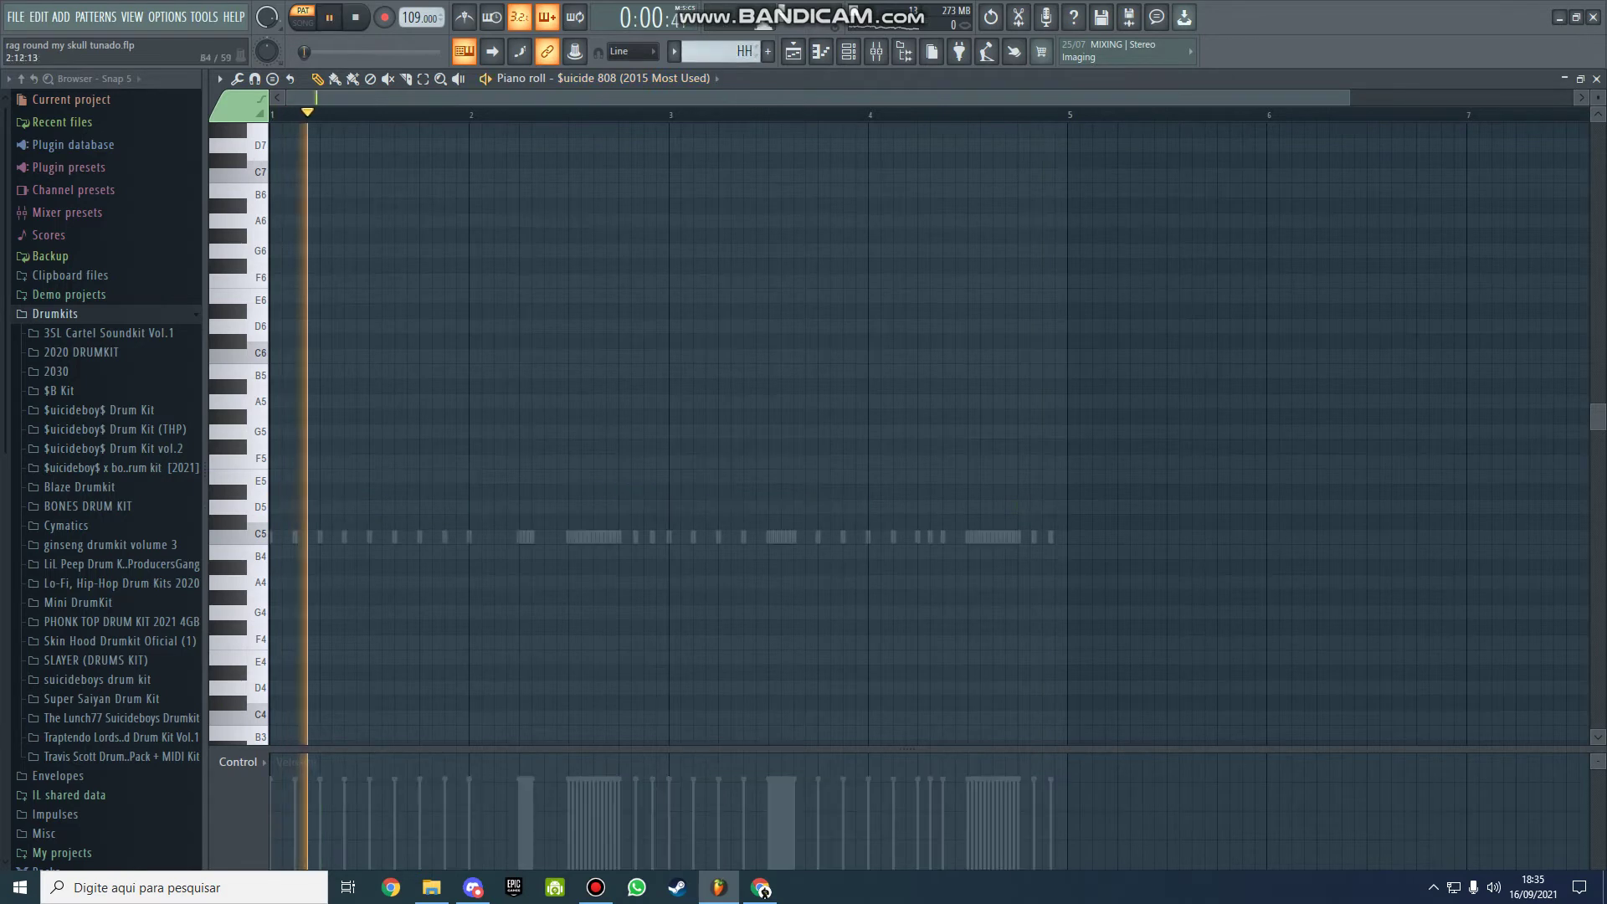
right_click(783, 537)
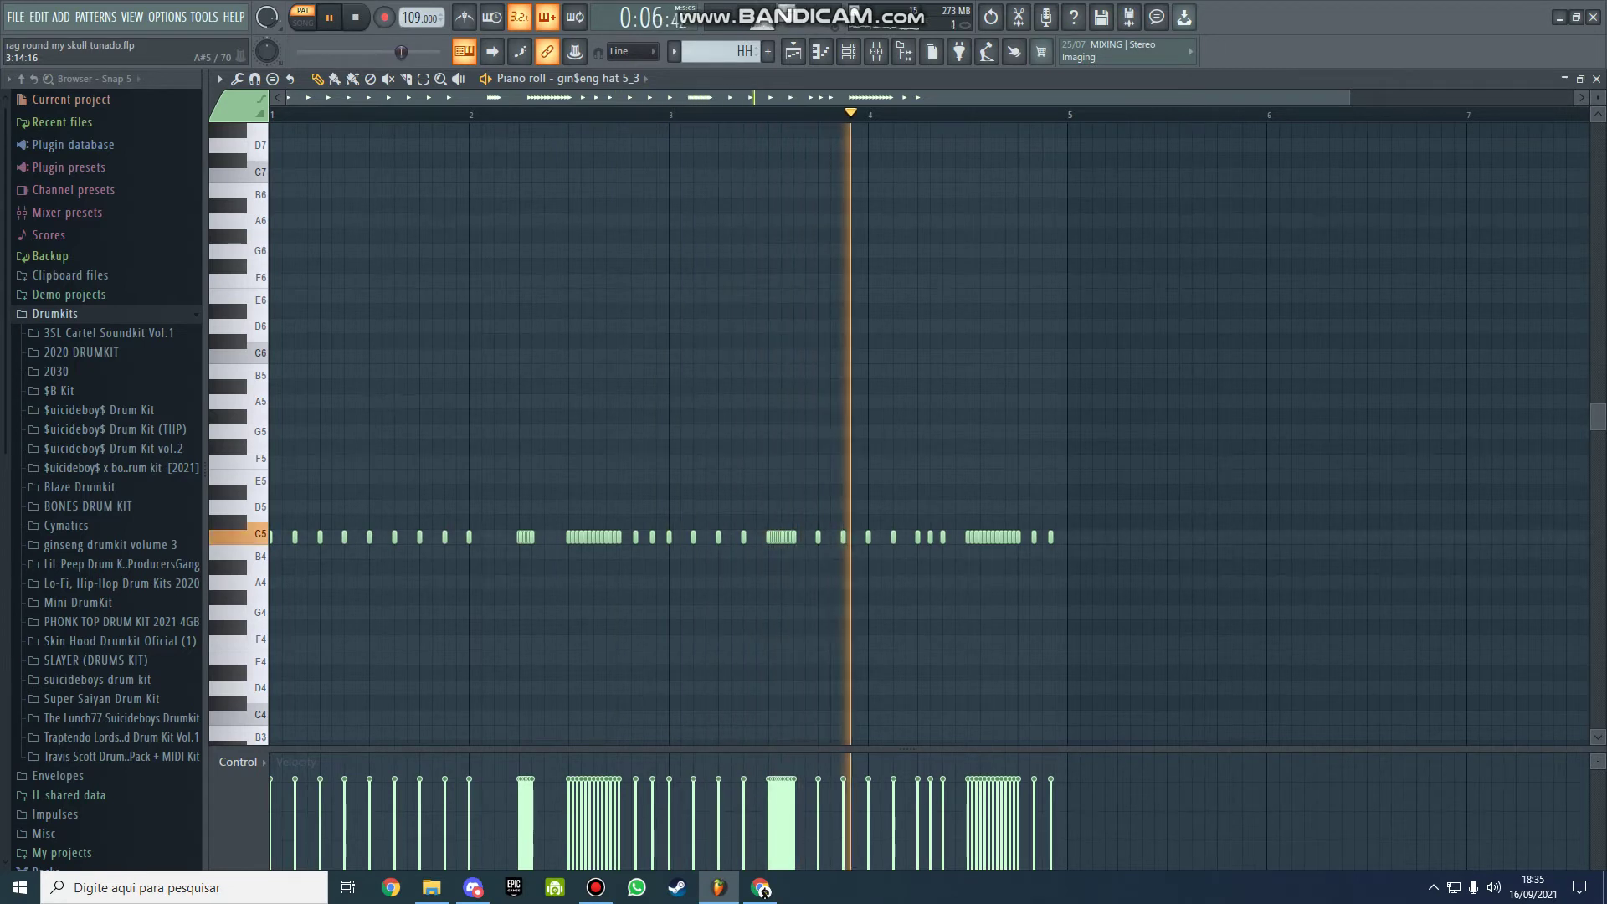
- Play the Kick pattern and open Fruity parametric EQ 2 on mixer Insert 4, moving its window aside
key(space)
key(KP_Add)
key(space)
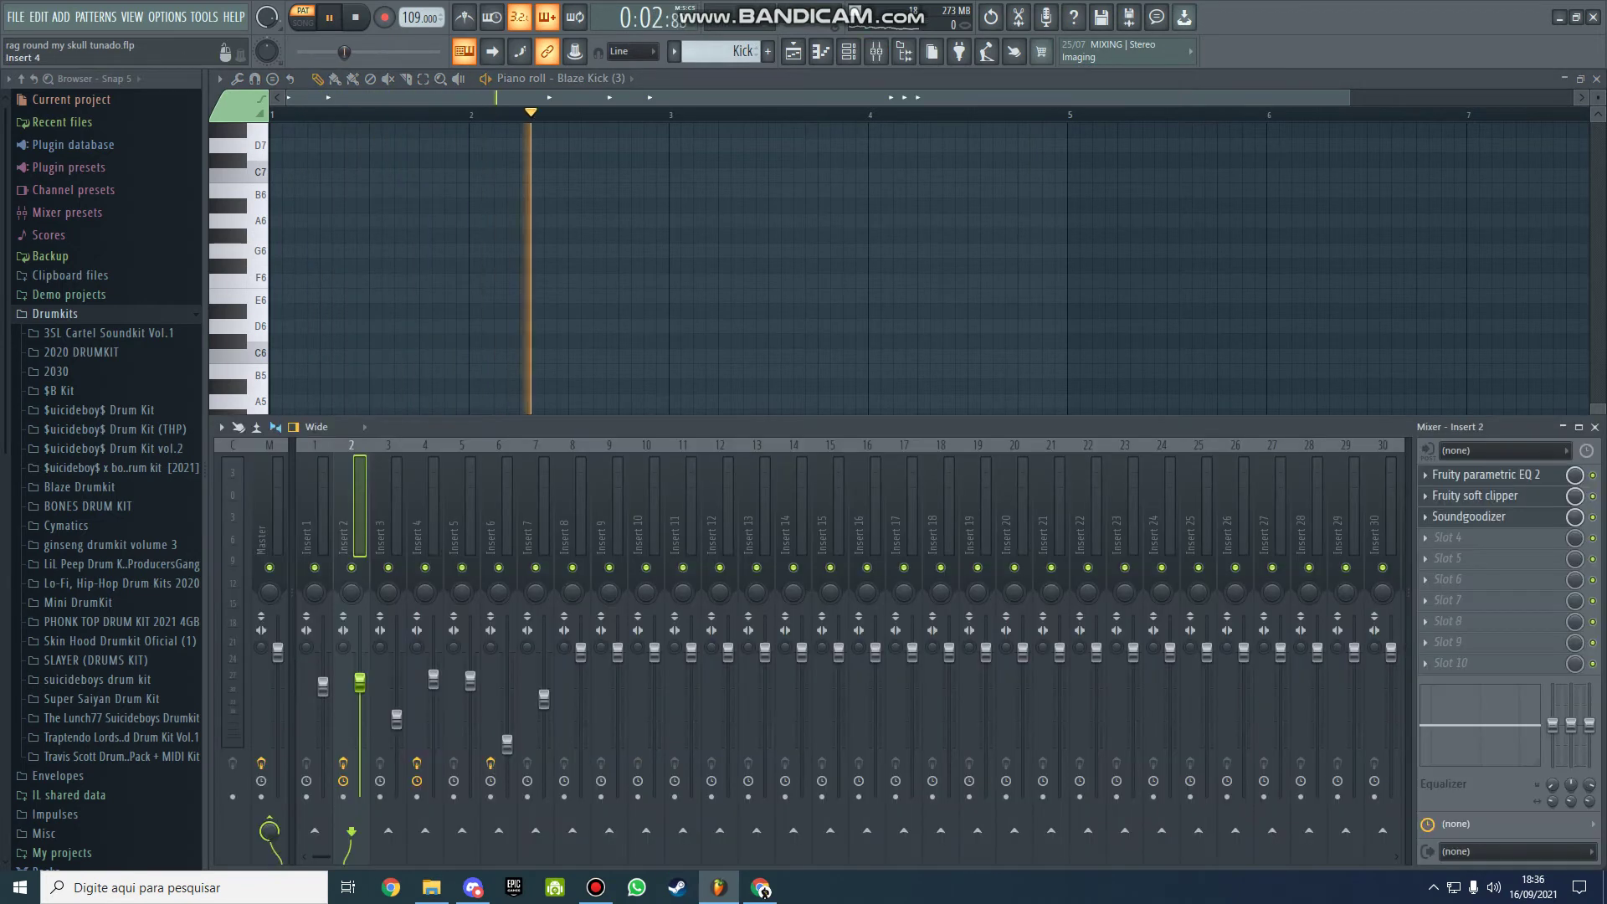
click(1486, 474)
key(F9)
key(F9)
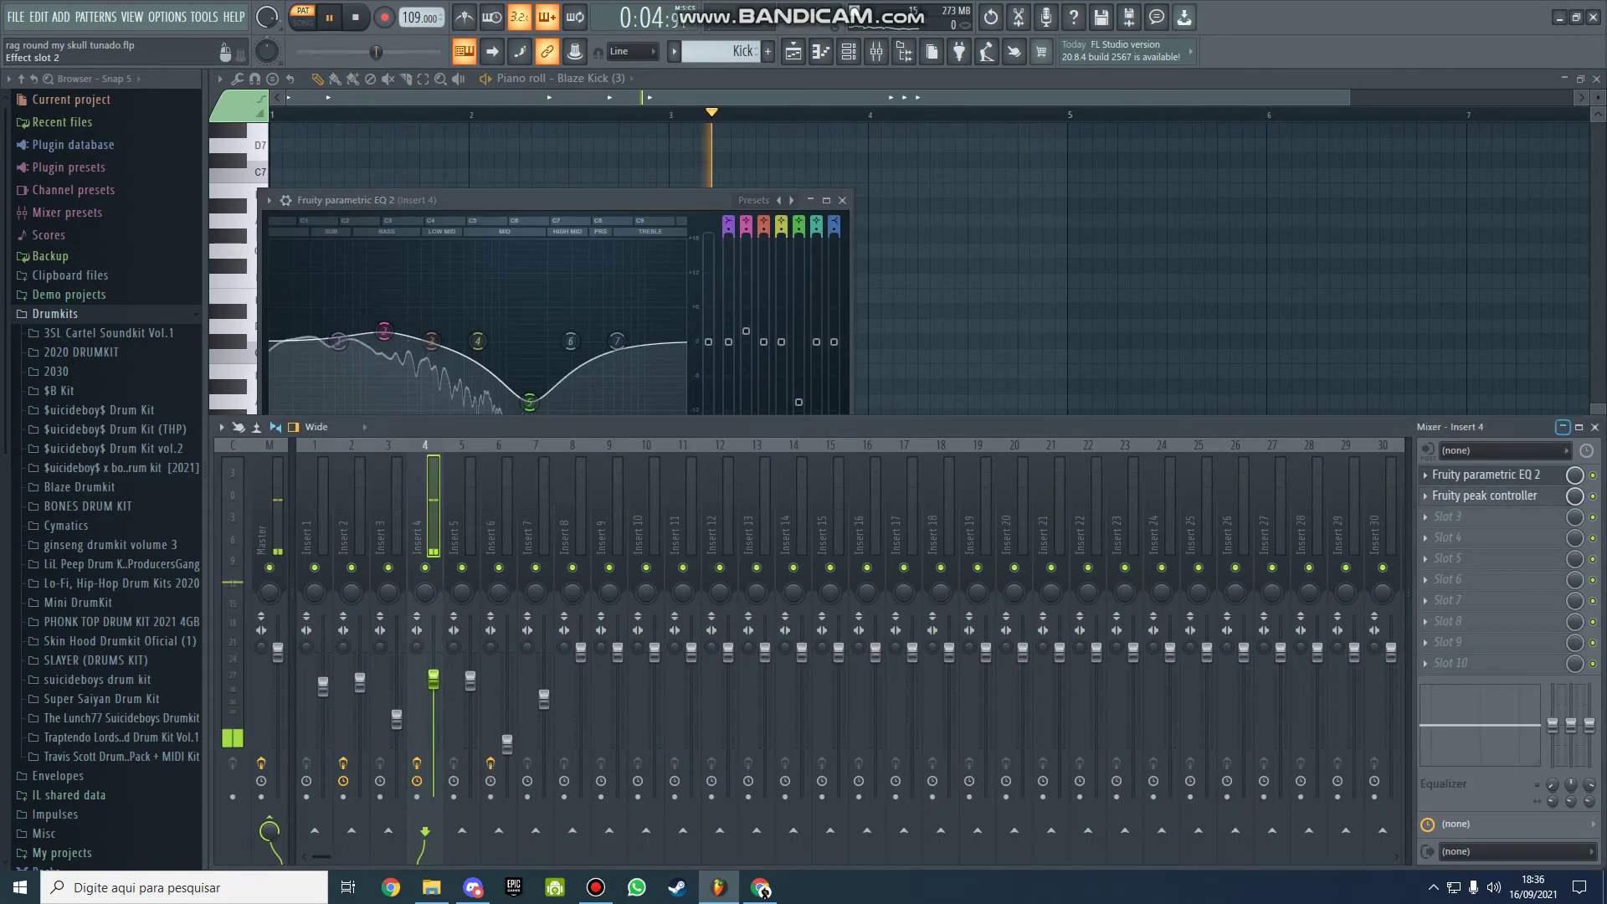
drag(536, 200, 726, 140)
key(F9)
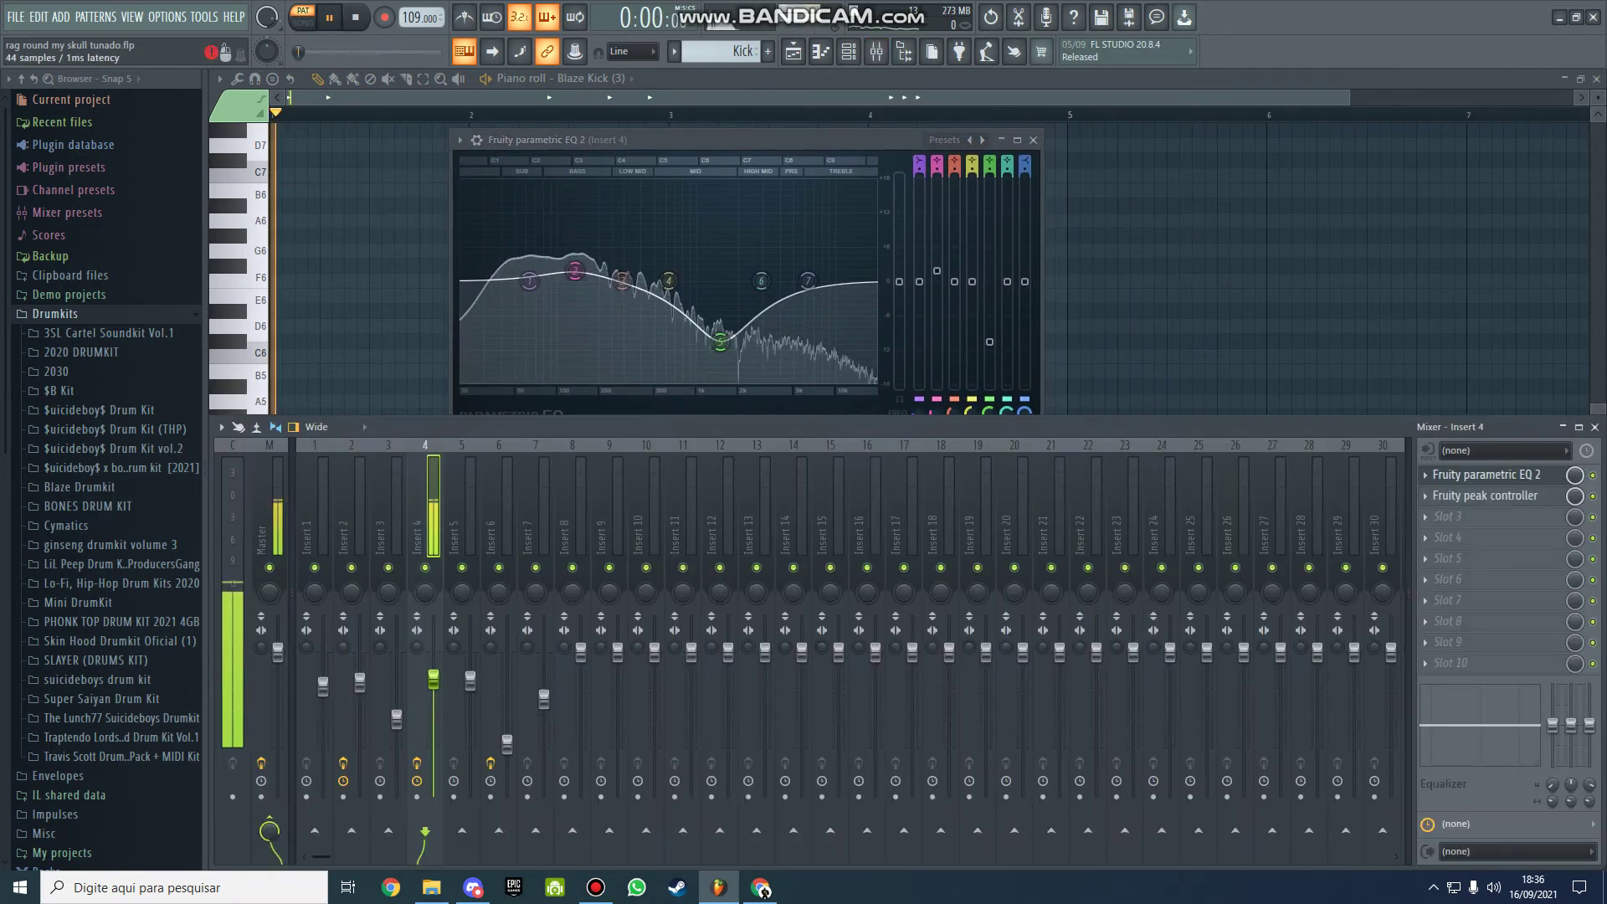
- Open the kick's Fruity peak controller and arrange its window beside the parametric EQ above the kick notes
click(1485, 495)
key(F9)
drag(369, 222, 1161, 189)
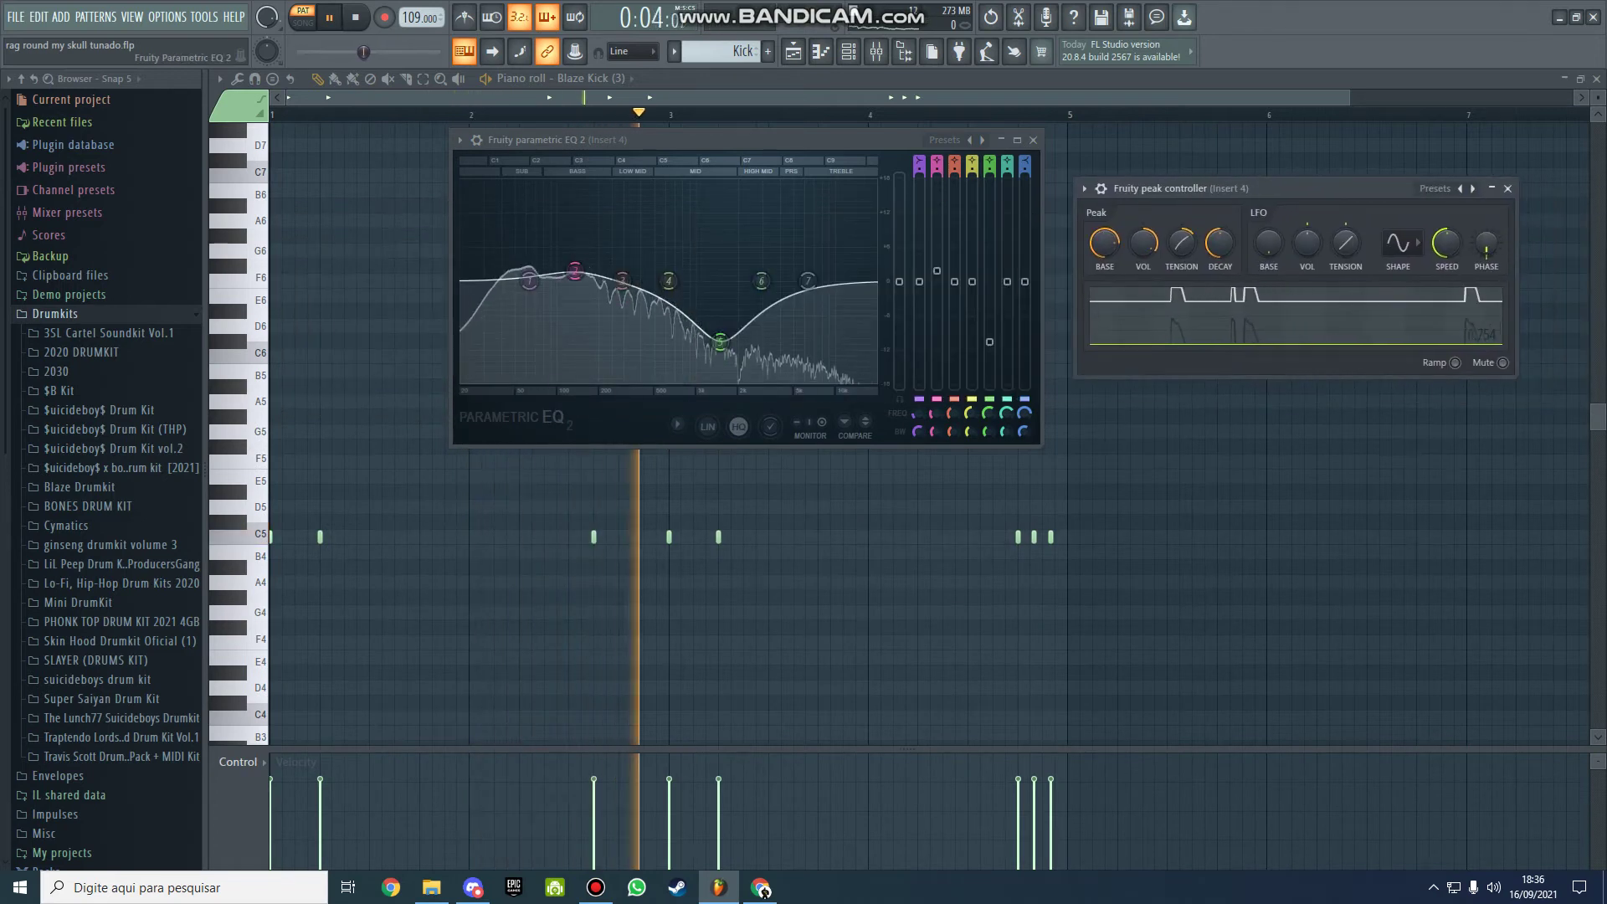
drag(535, 140, 383, 88)
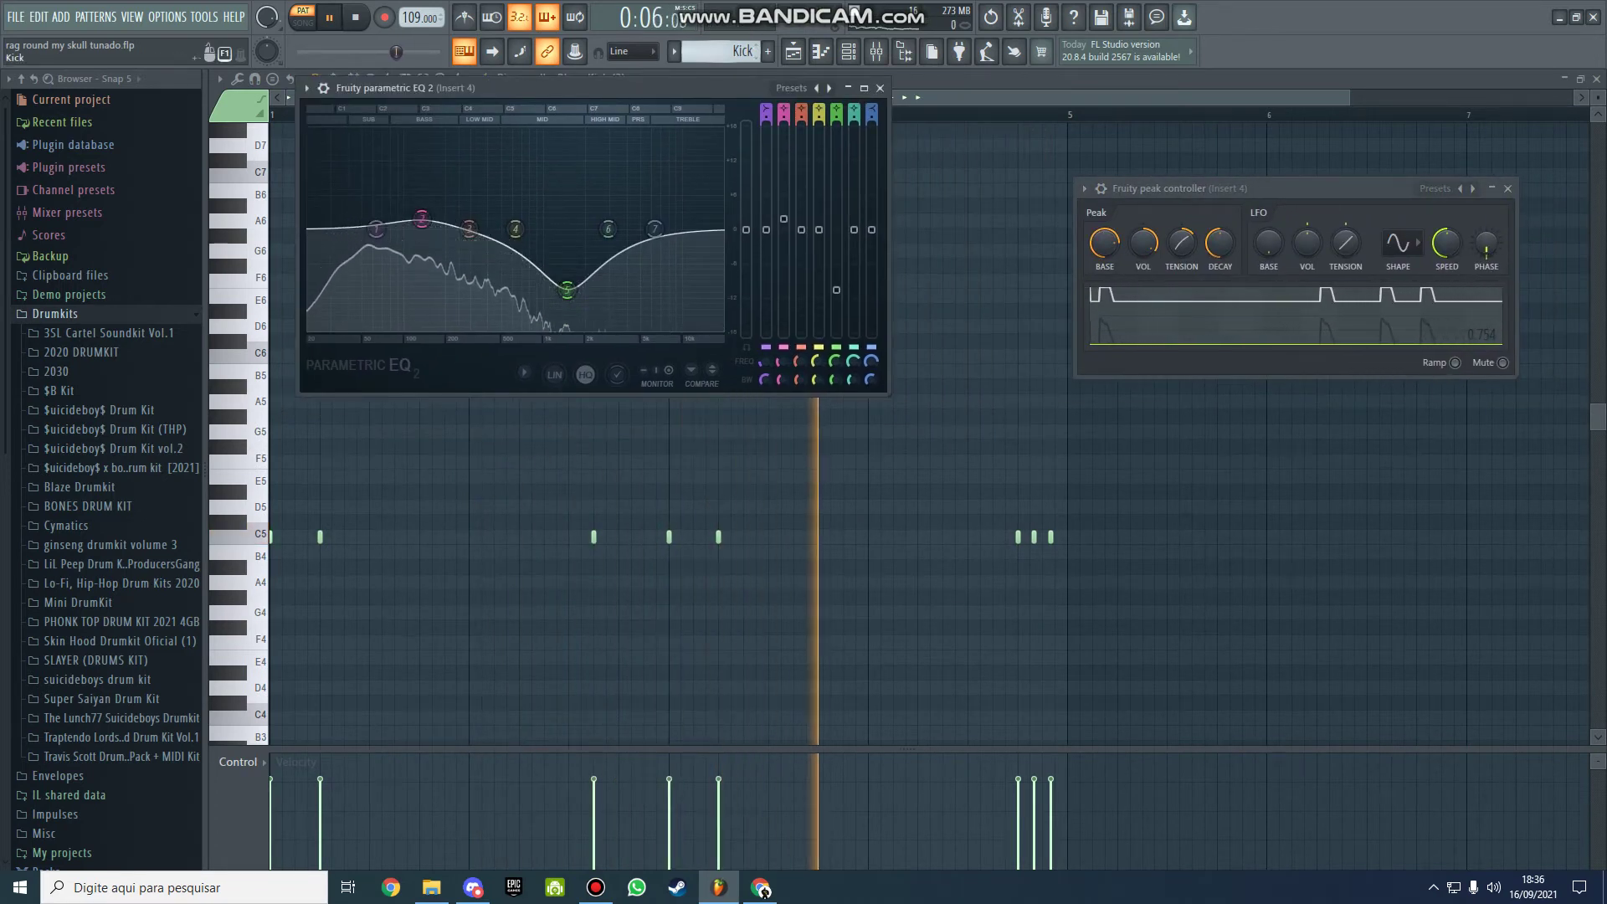
- Review the Kick 2 and Snare patterns in turn, showing the Blaze Snare notes and checking the mixer
scroll(729, 51, down, 1)
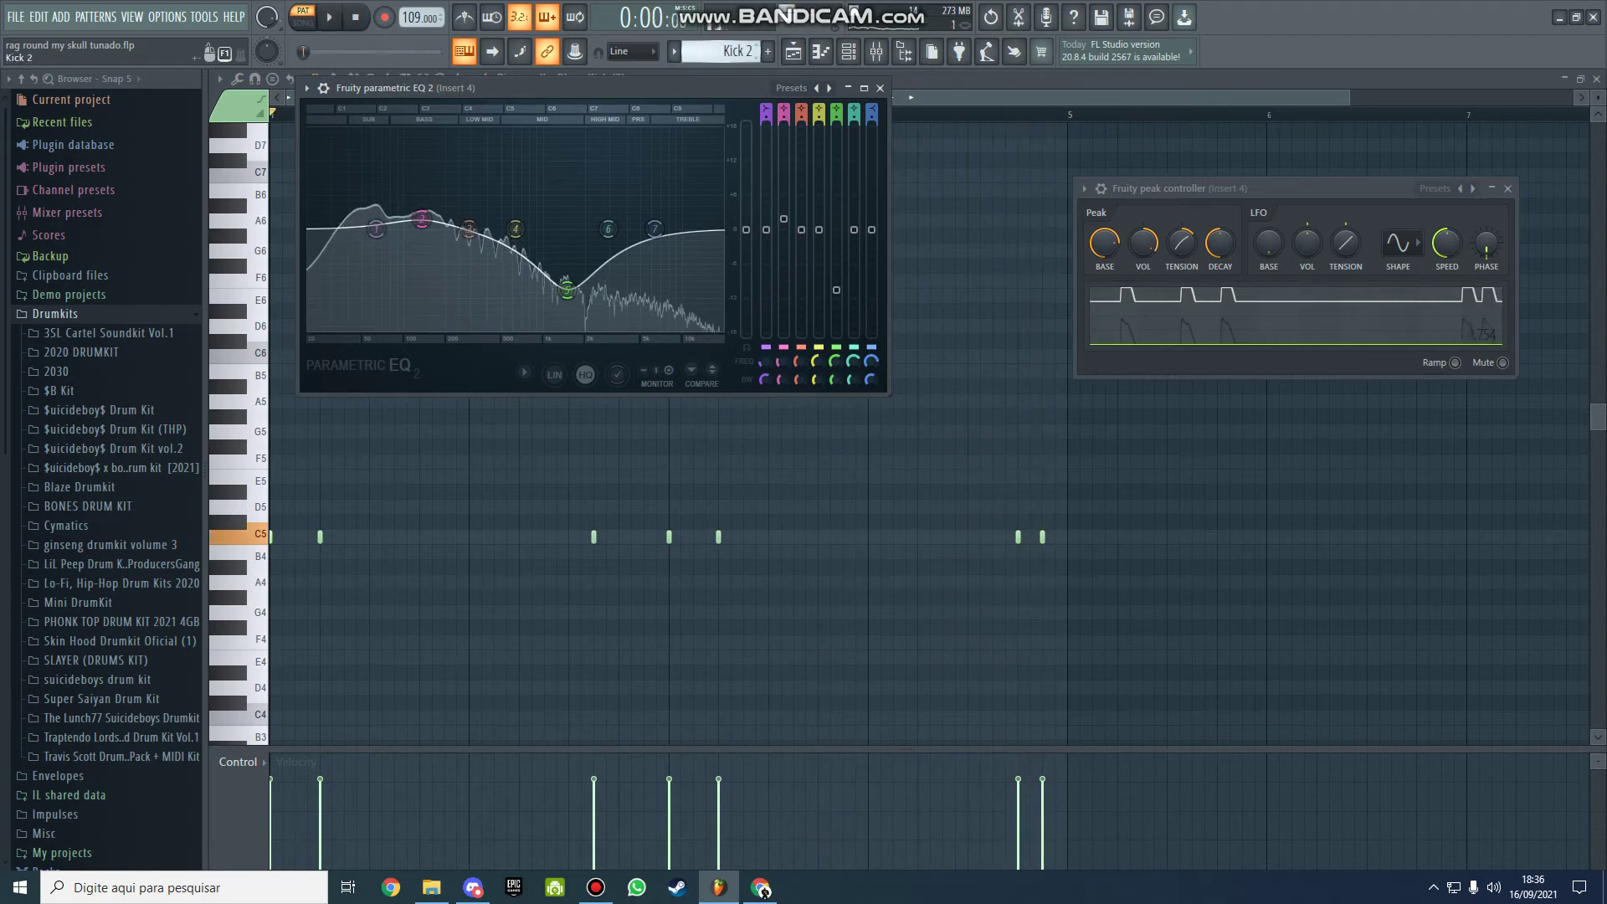
scroll(720, 52, down, 1)
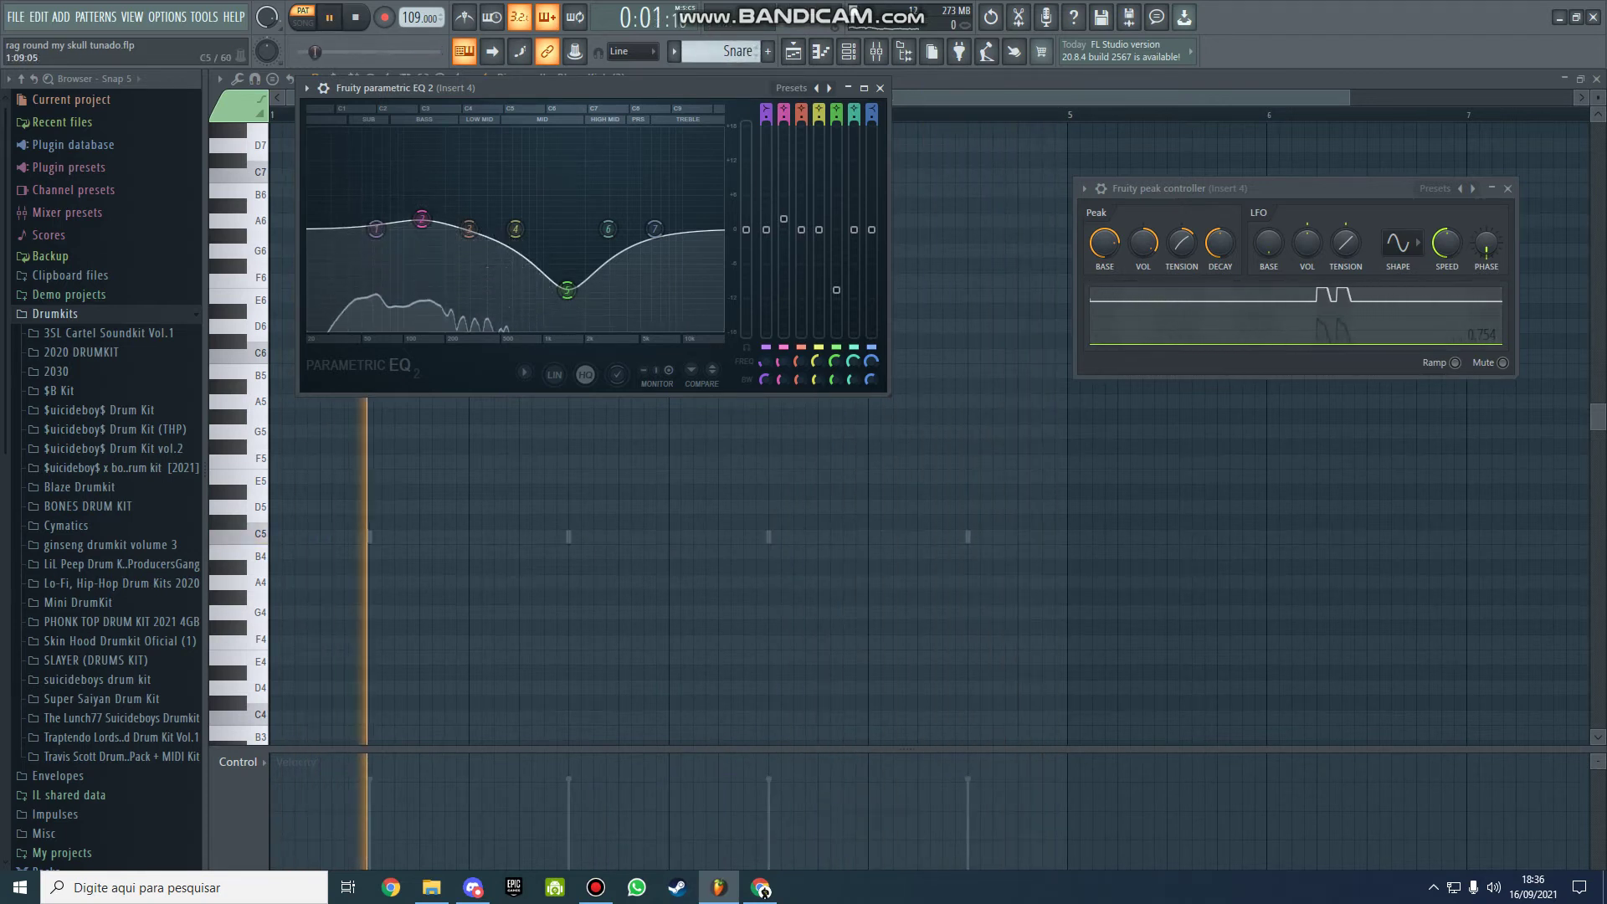
right_click(568, 537)
right_click(568, 537)
key(F9)
key(F9)
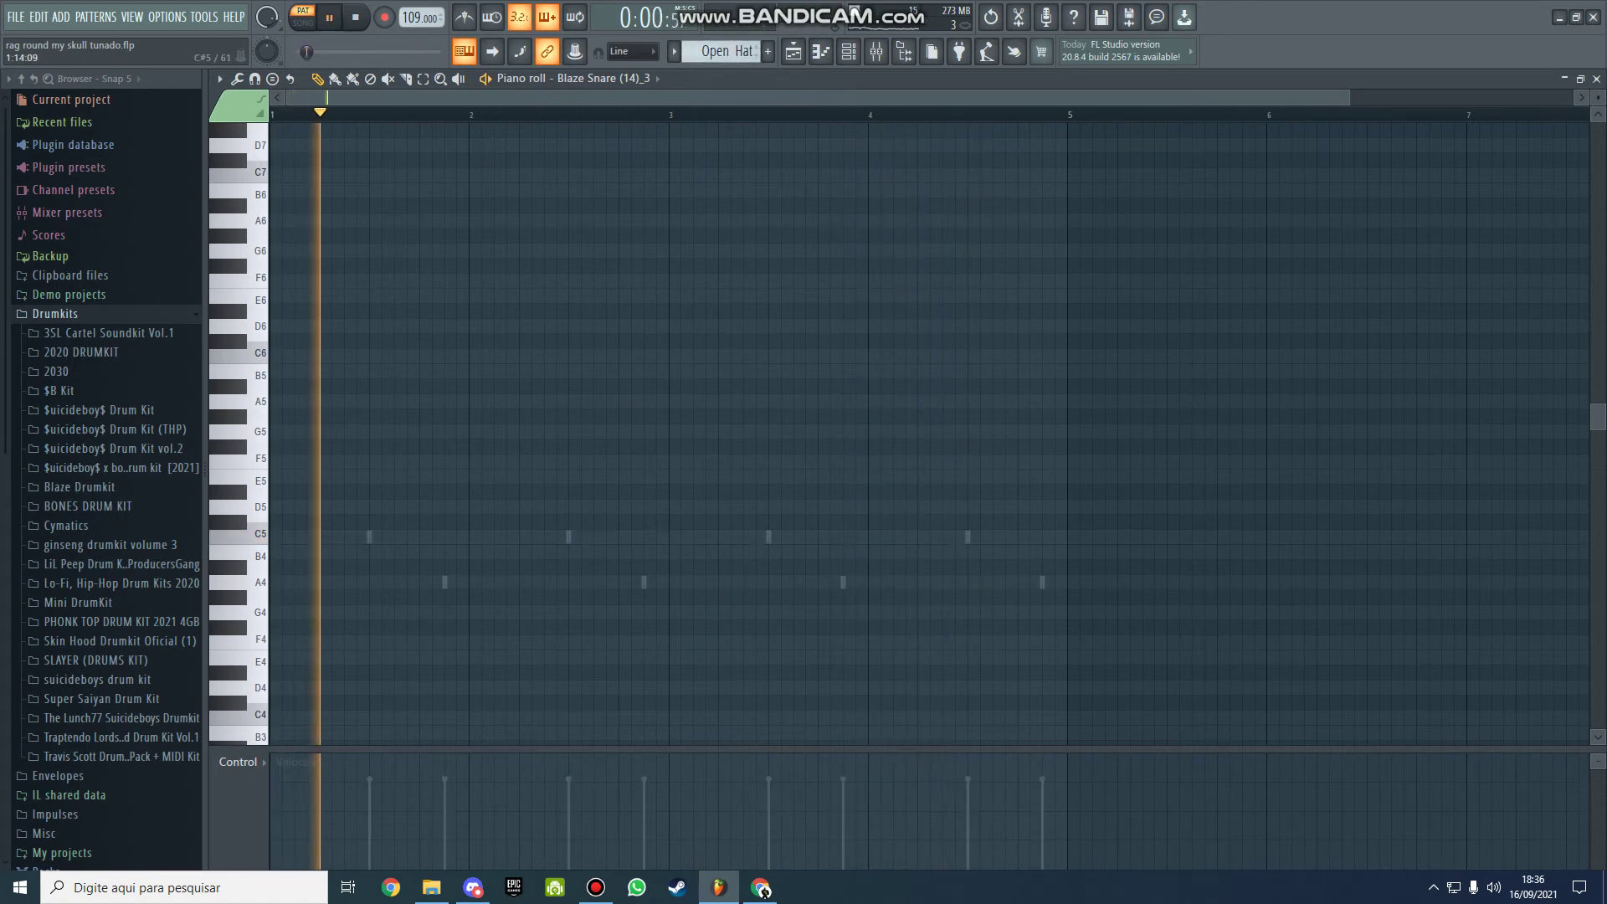
- Show the $uicide OH (10) notes of the Open Hat pattern, check the mixer and stop playback
key(Down)
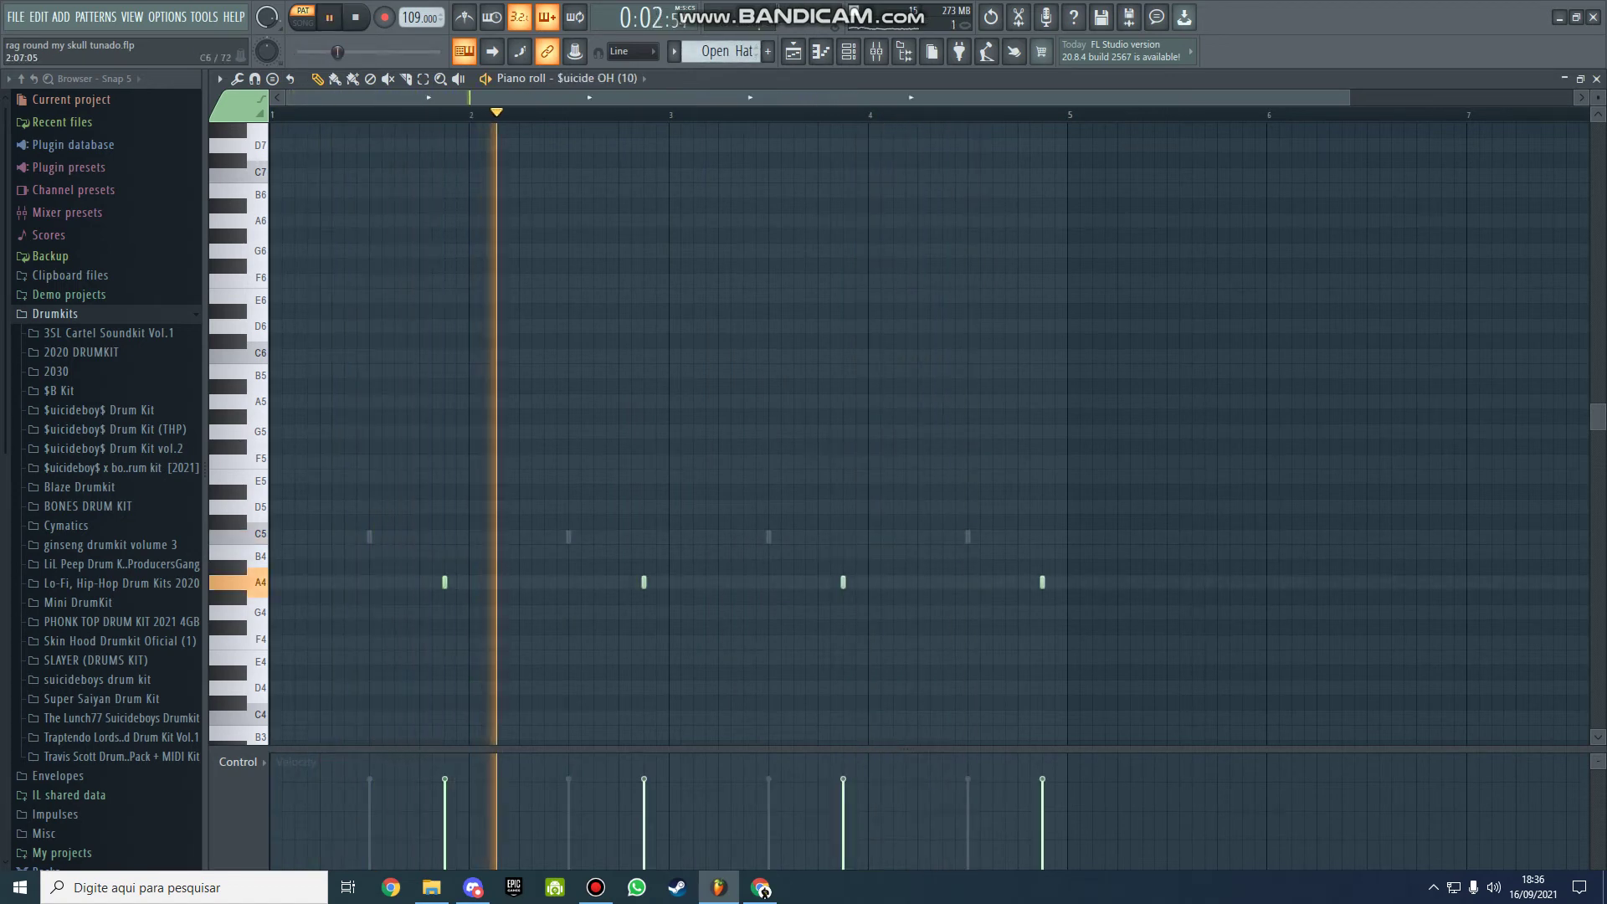
key(F9)
key(F9)
key(space)
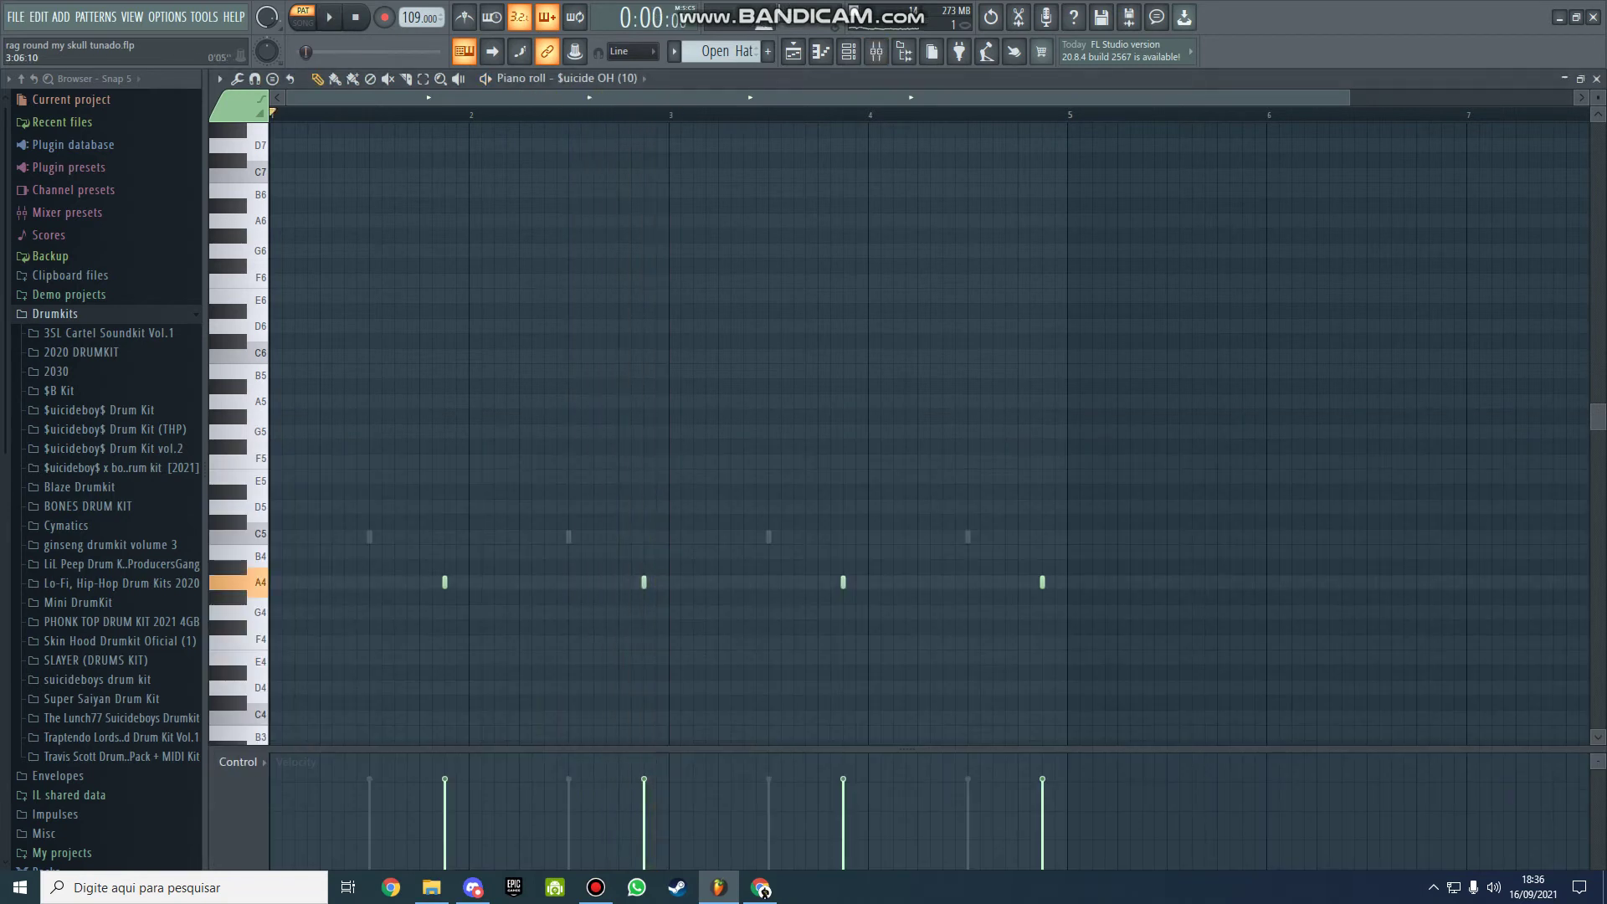
- Play the arp final pattern and show its reFX Nexus notes in the piano roll
key(KP_Add)
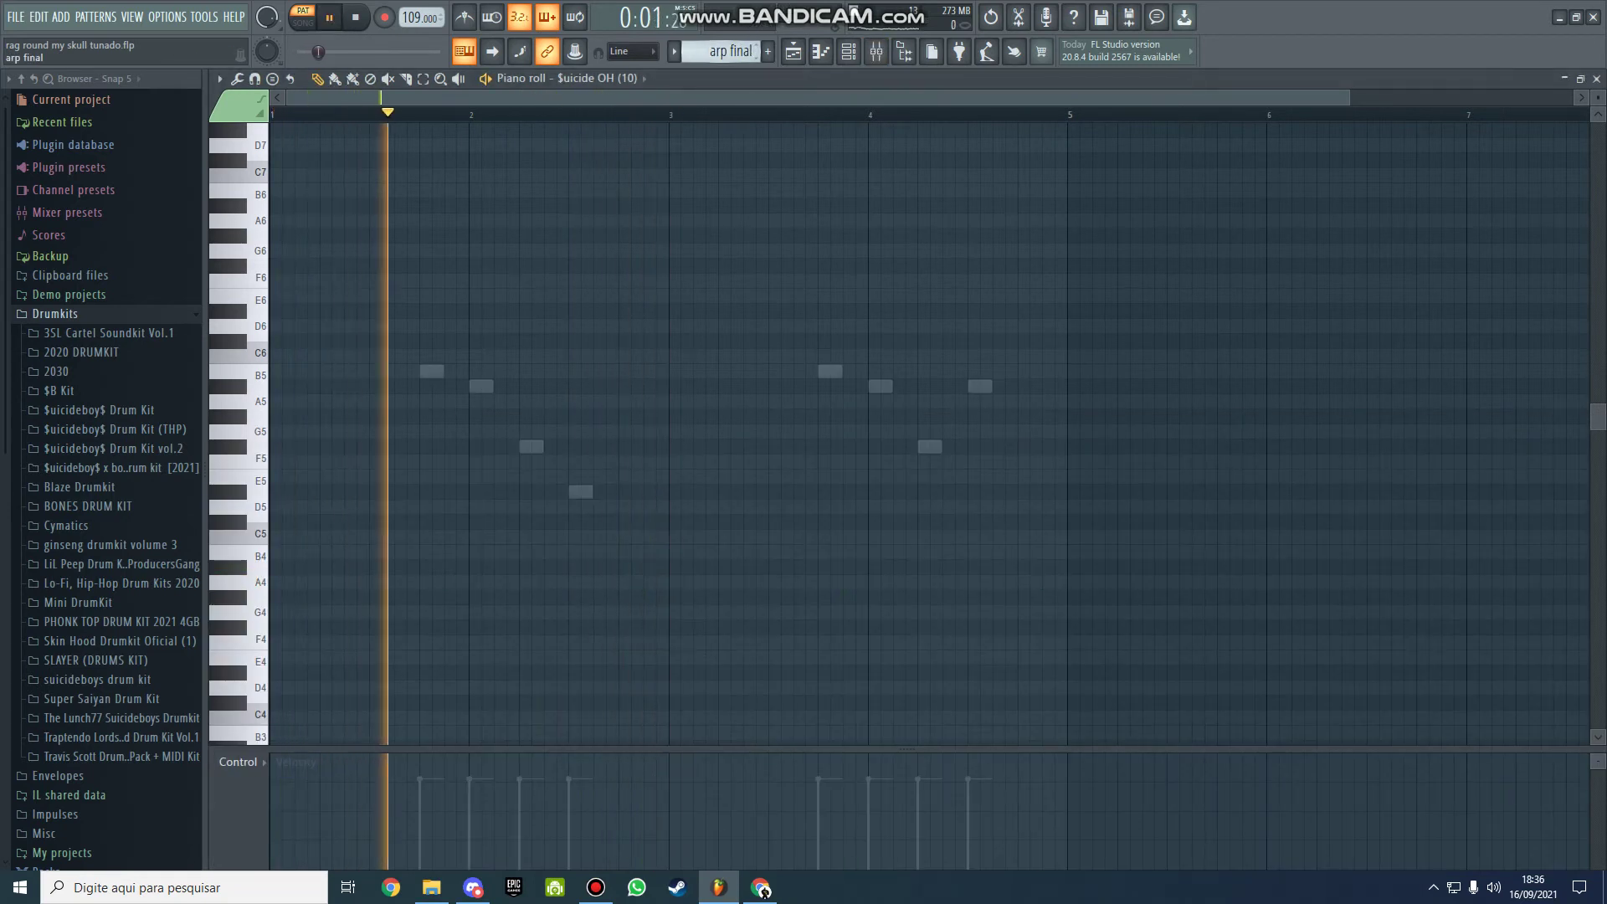
right_click(488, 387)
right_click(488, 387)
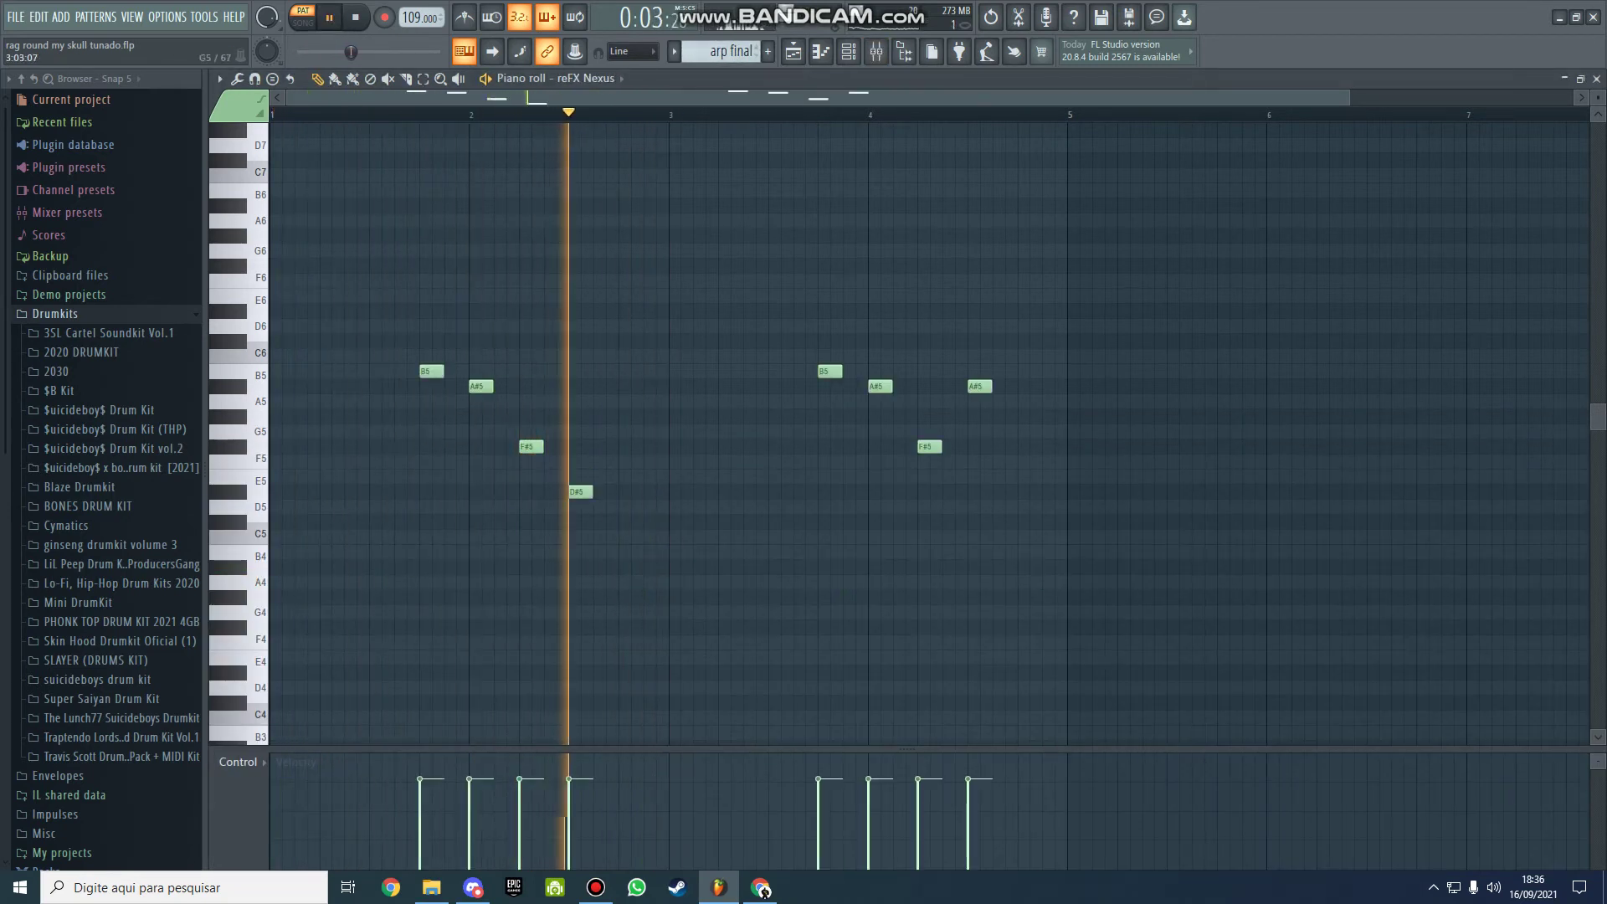
key(F6)
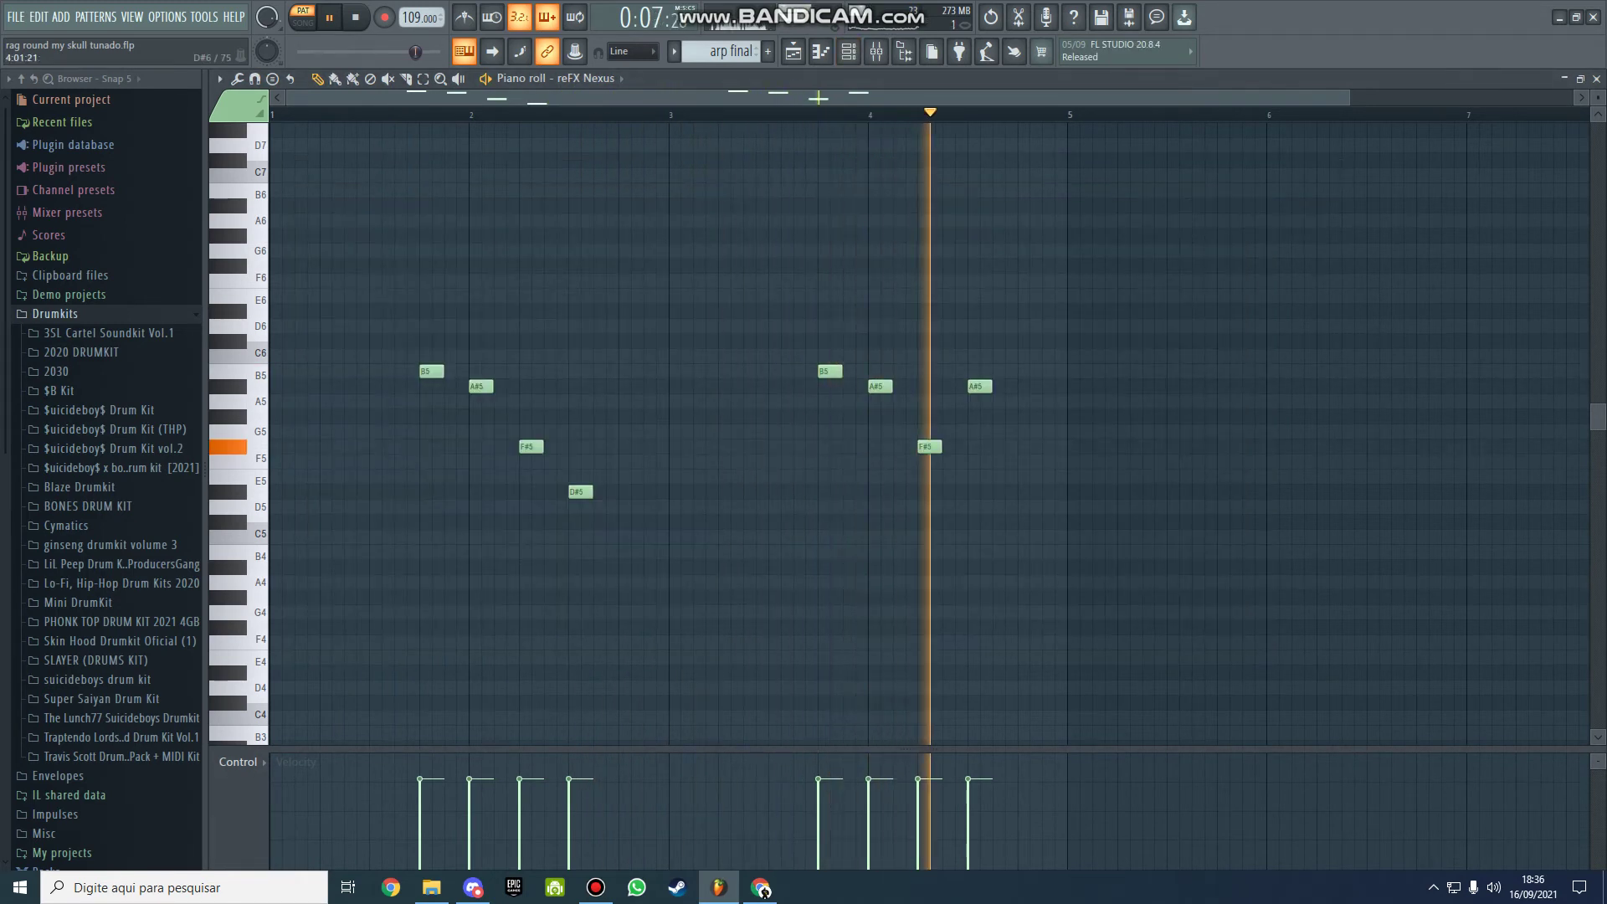
- Stop the arp, switch to the piano final pattern, and show its reFX Nexus #2 notes in the piano roll
key(space)
scroll(724, 52, up, 1)
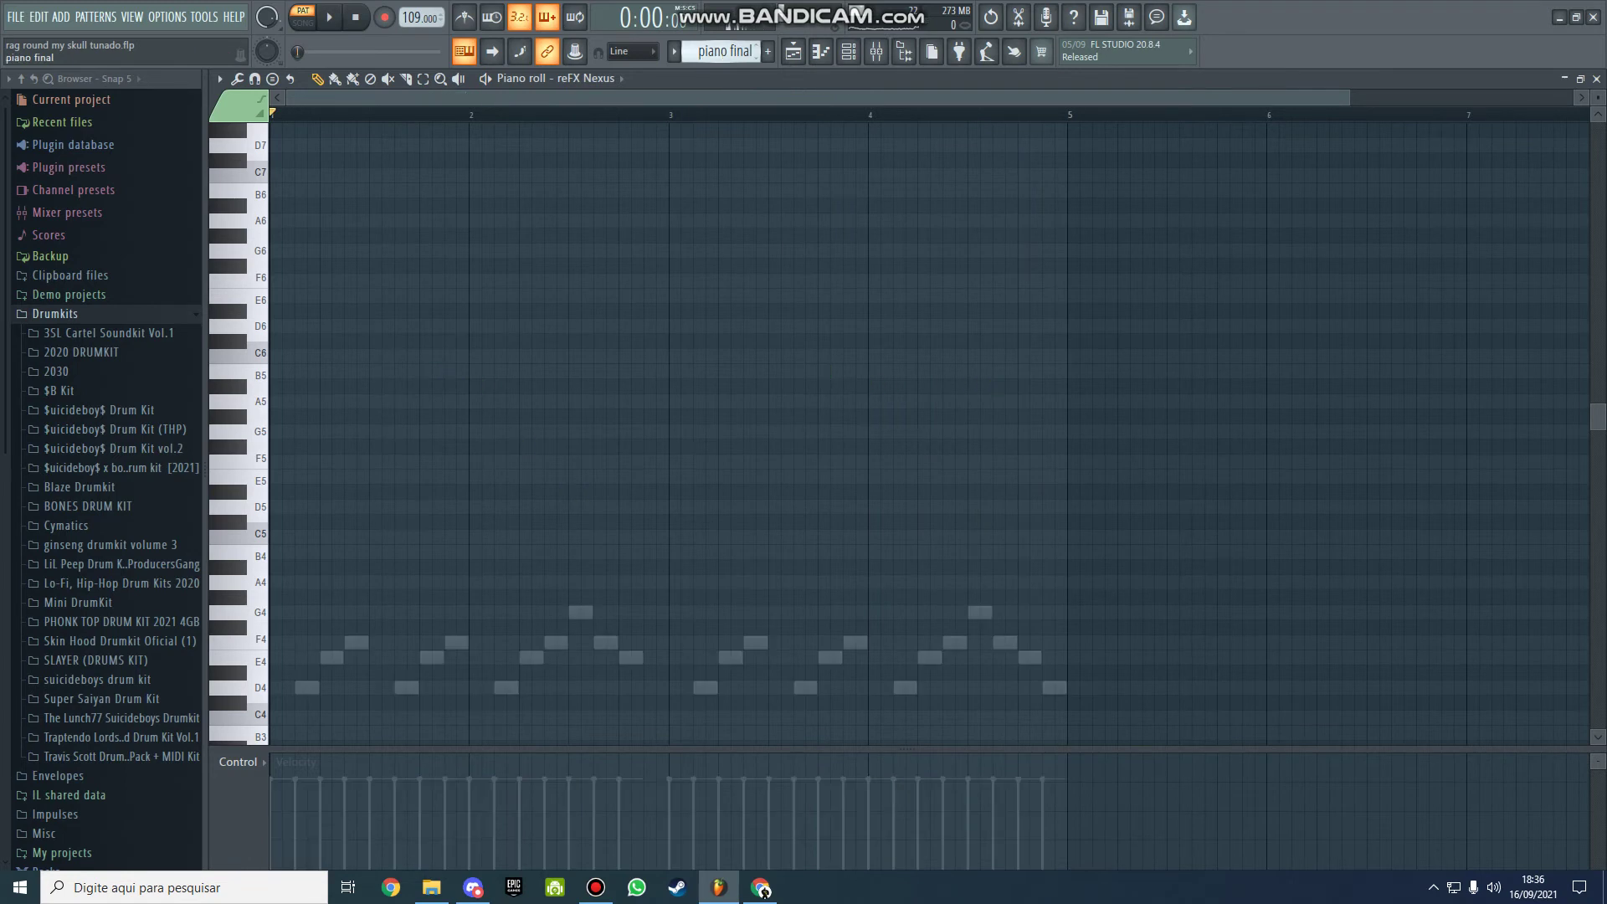
scroll(498, 628, down, 3)
right_click(482, 628)
right_click(482, 627)
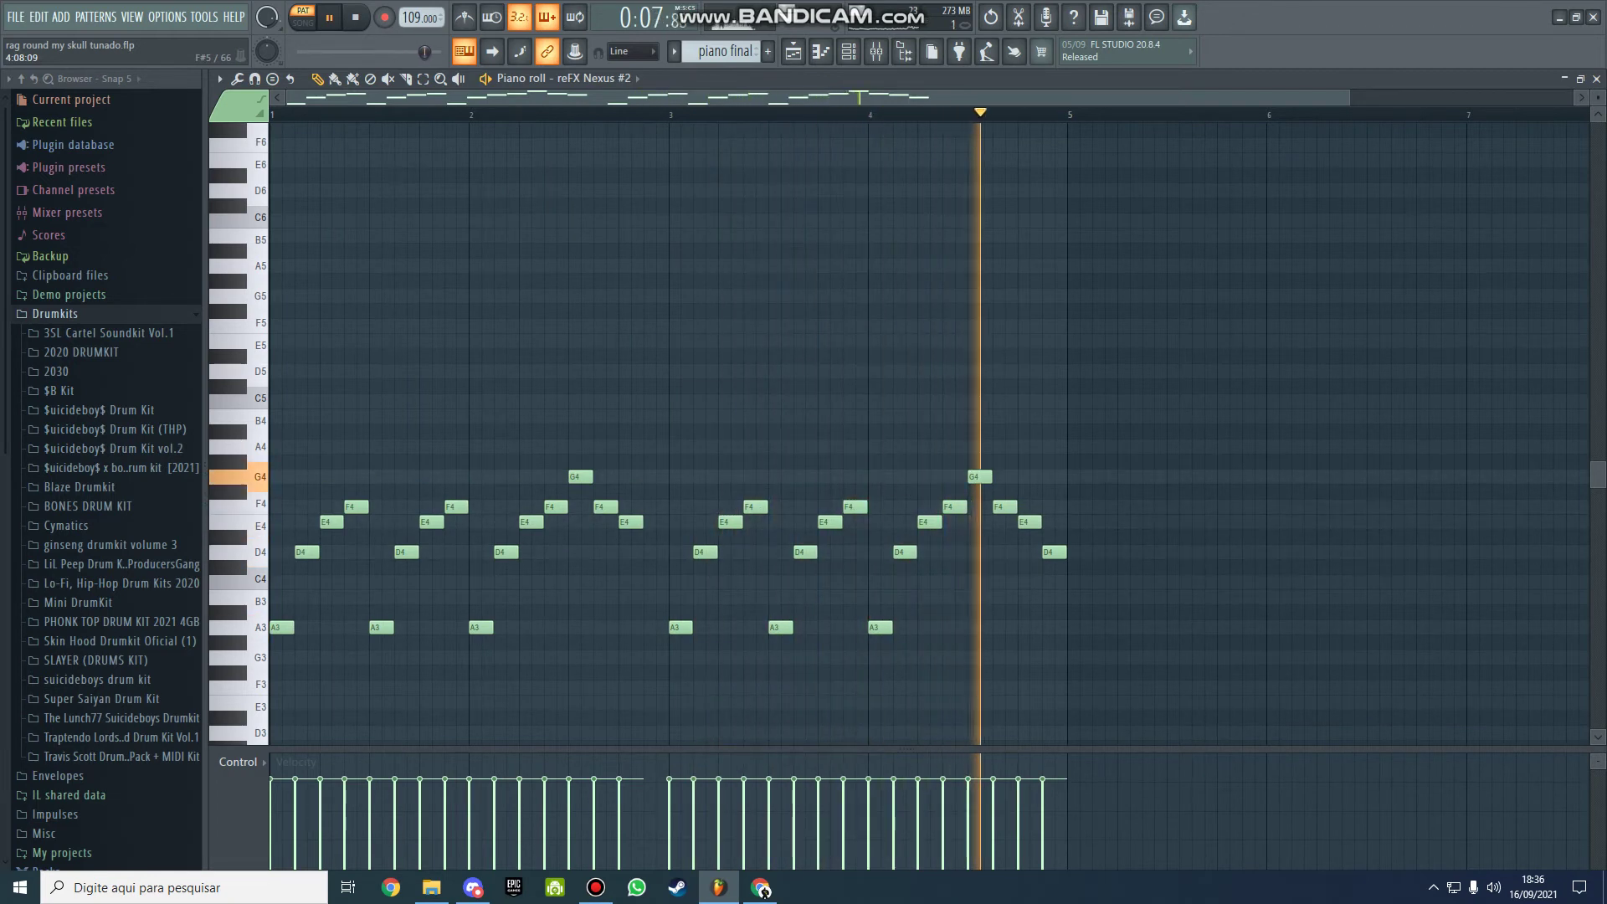
- Switch to the HH final pattern, play it and show its gin$eng hat 5_3 notes
key(space)
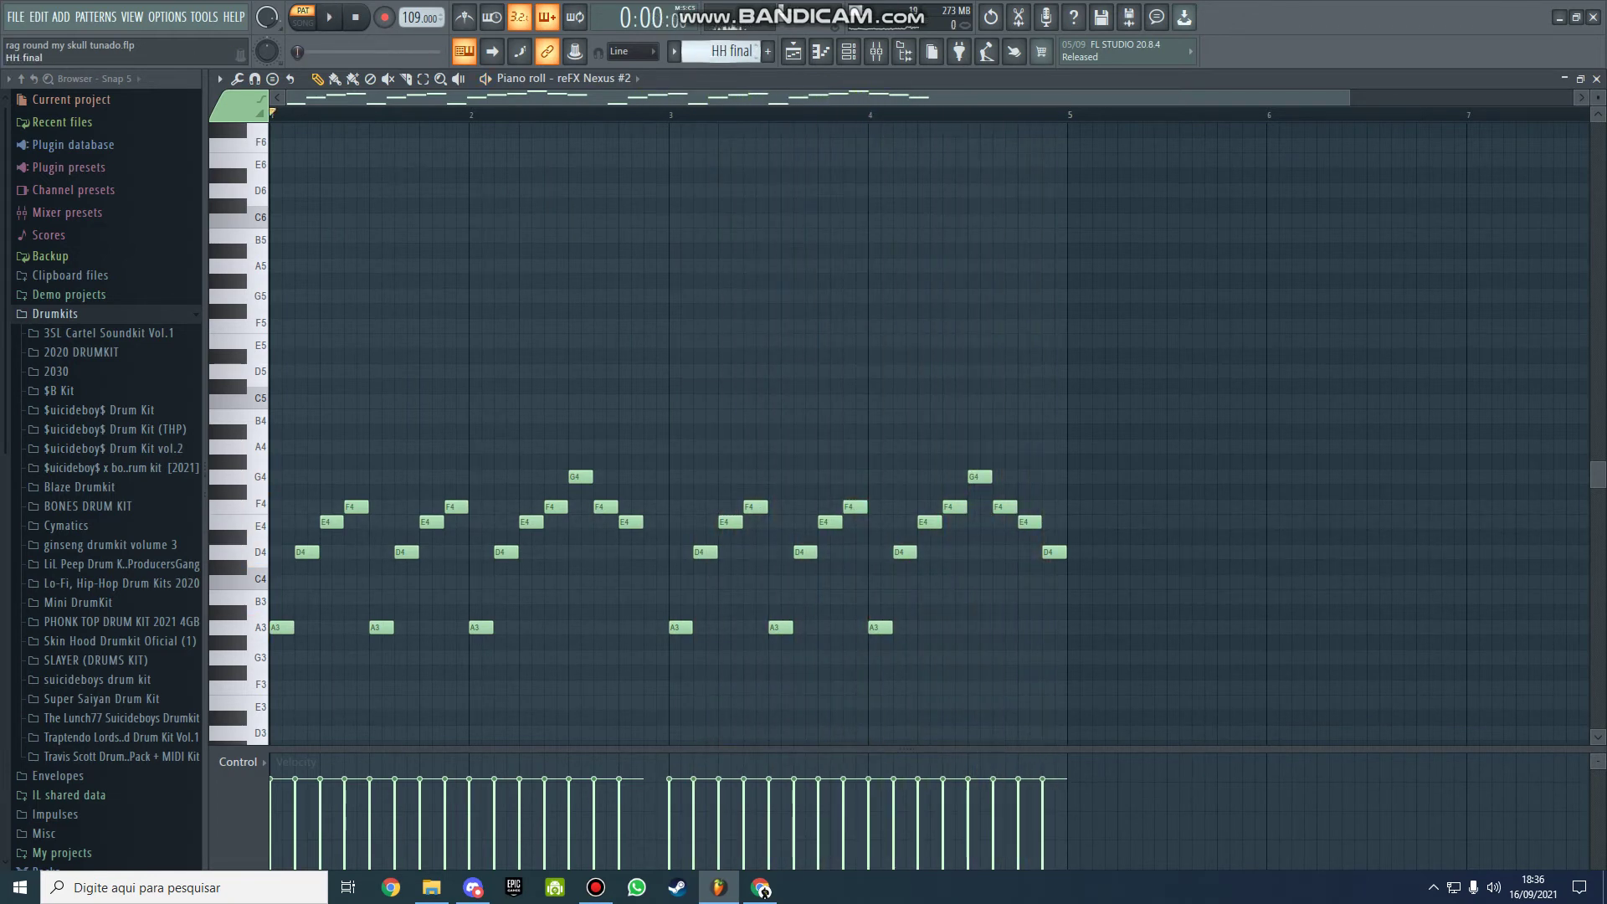
key(space)
right_click(609, 476)
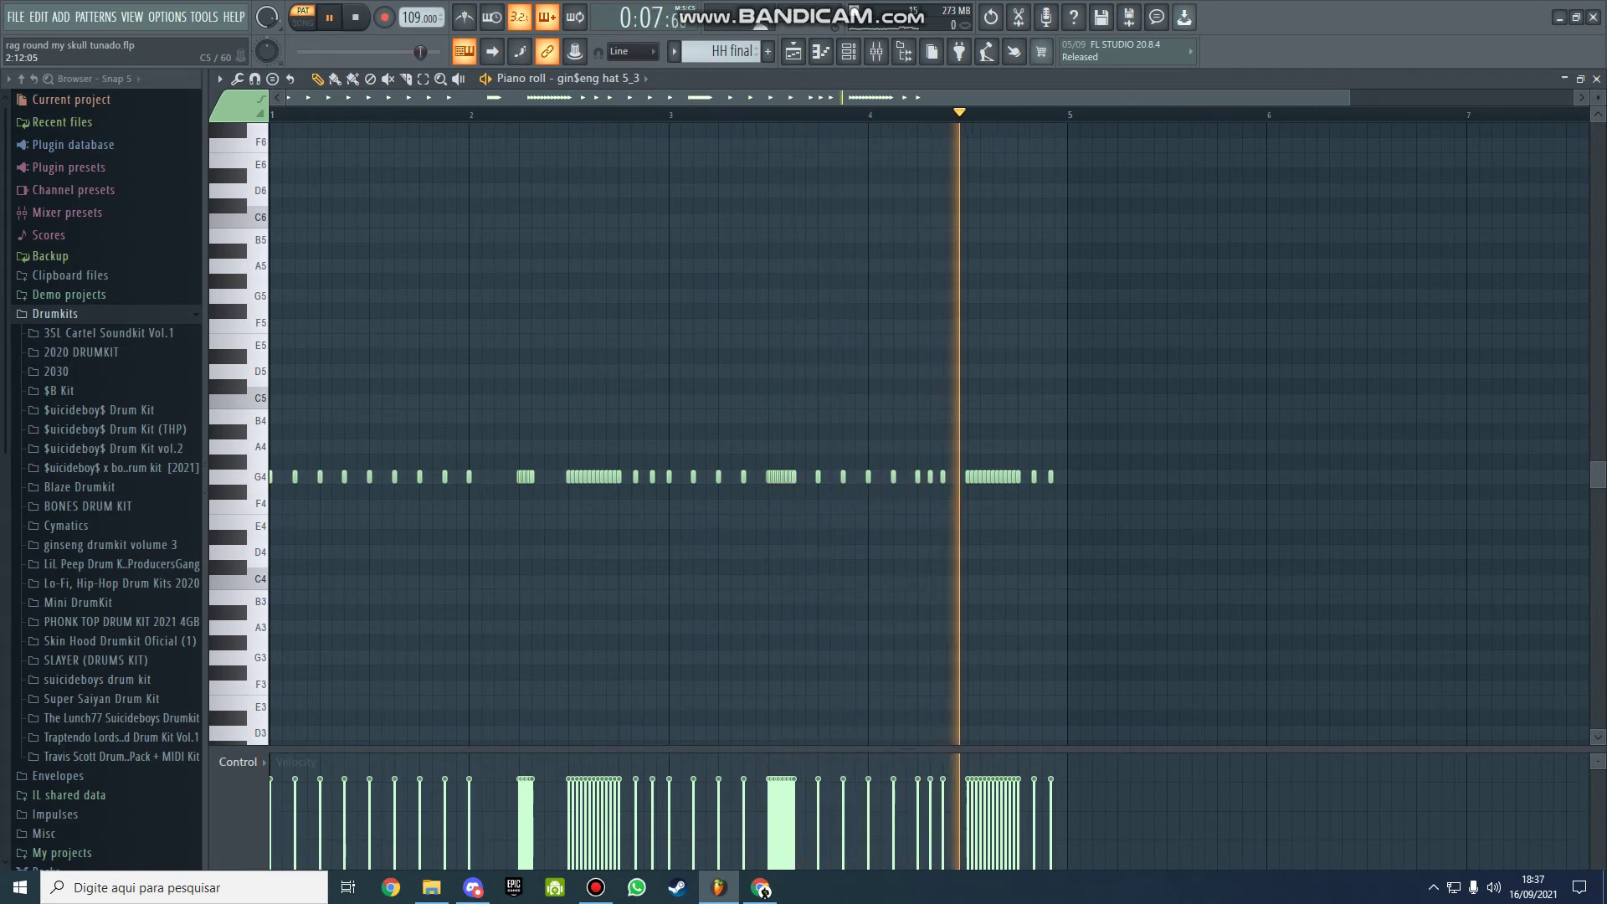
- Play the 808 final pattern and show the full length of its $uicide 808 notes
scroll(721, 52, down, 1)
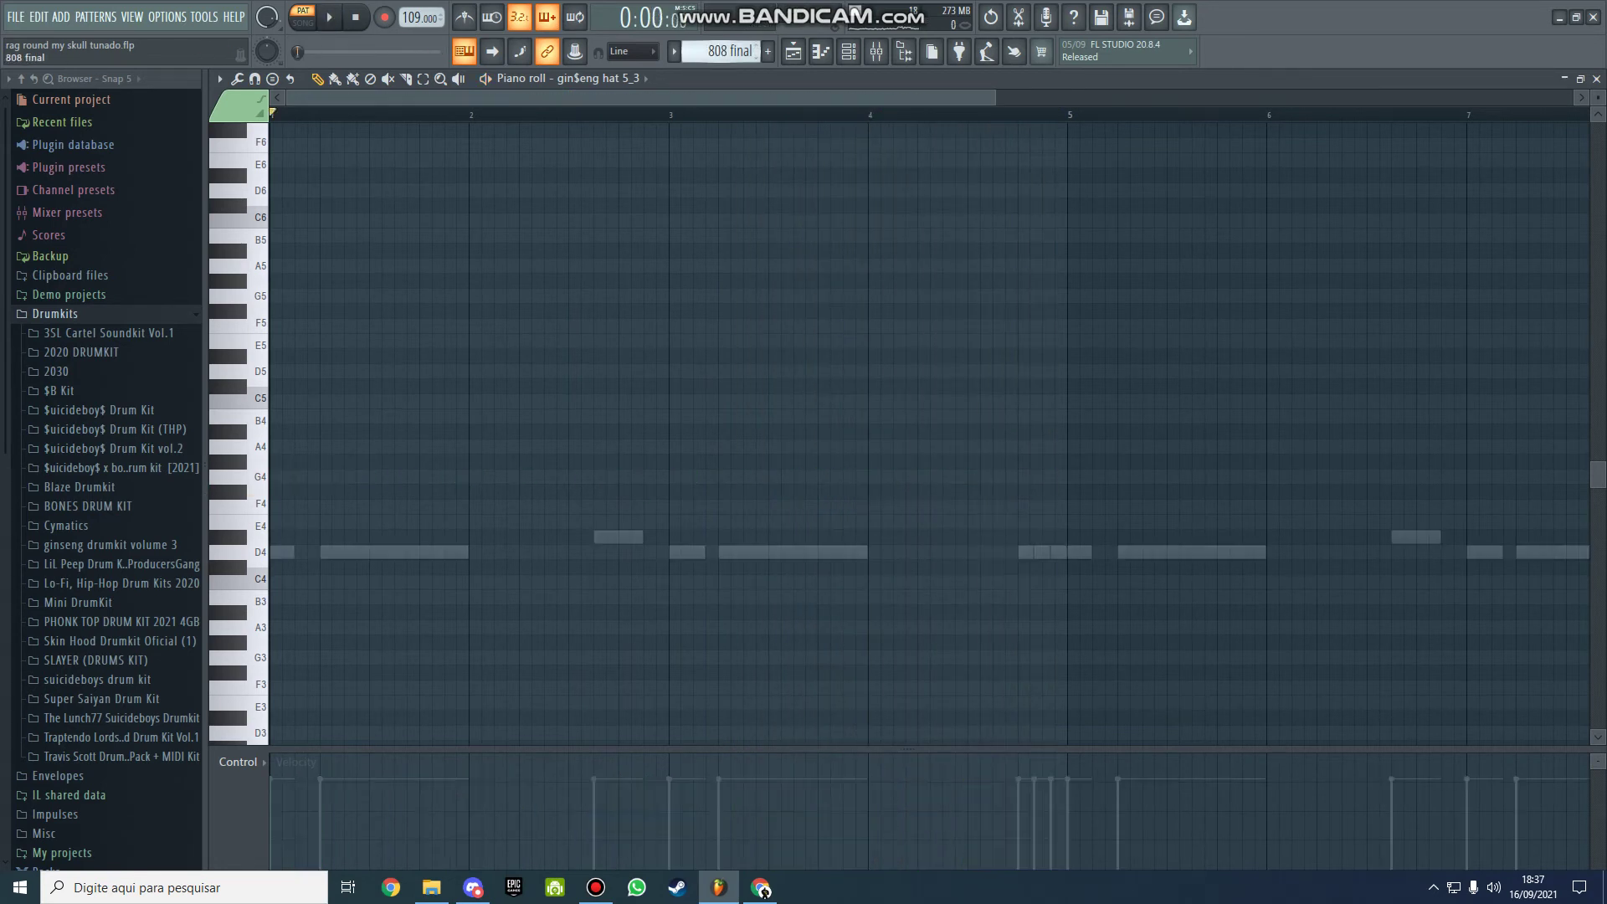
right_click(454, 552)
right_click(454, 552)
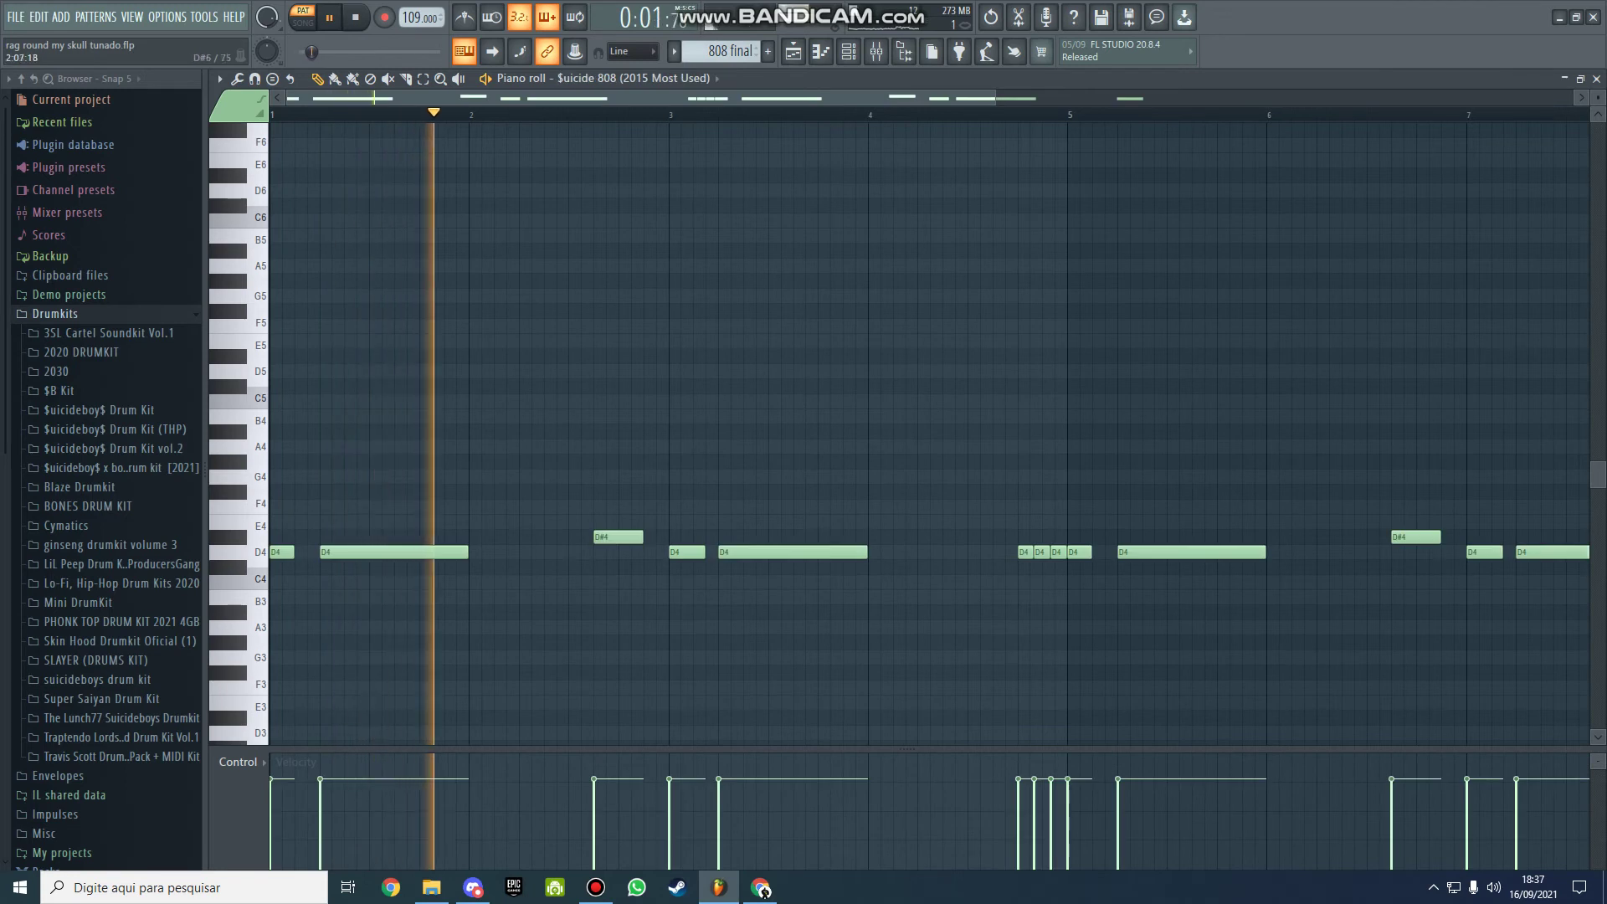
drag(995, 98, 1364, 98)
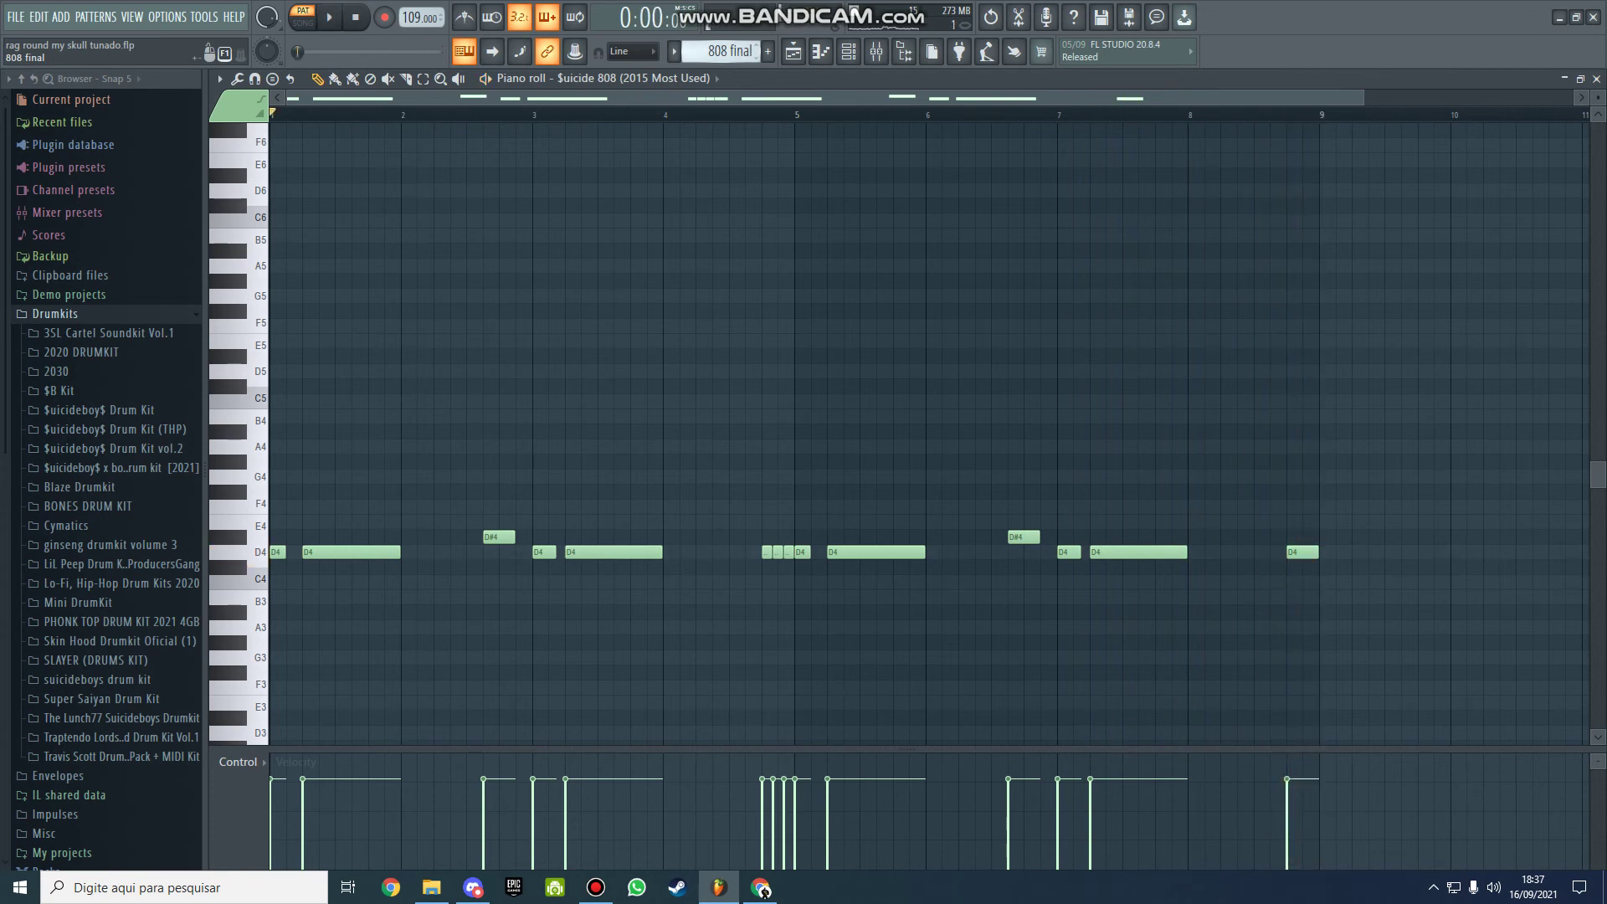
- Review the Kick final, Snare final and Cymbal final patterns in turn, checking the kick's effects in the mixer
scroll(725, 52, down, 1)
key(Up)
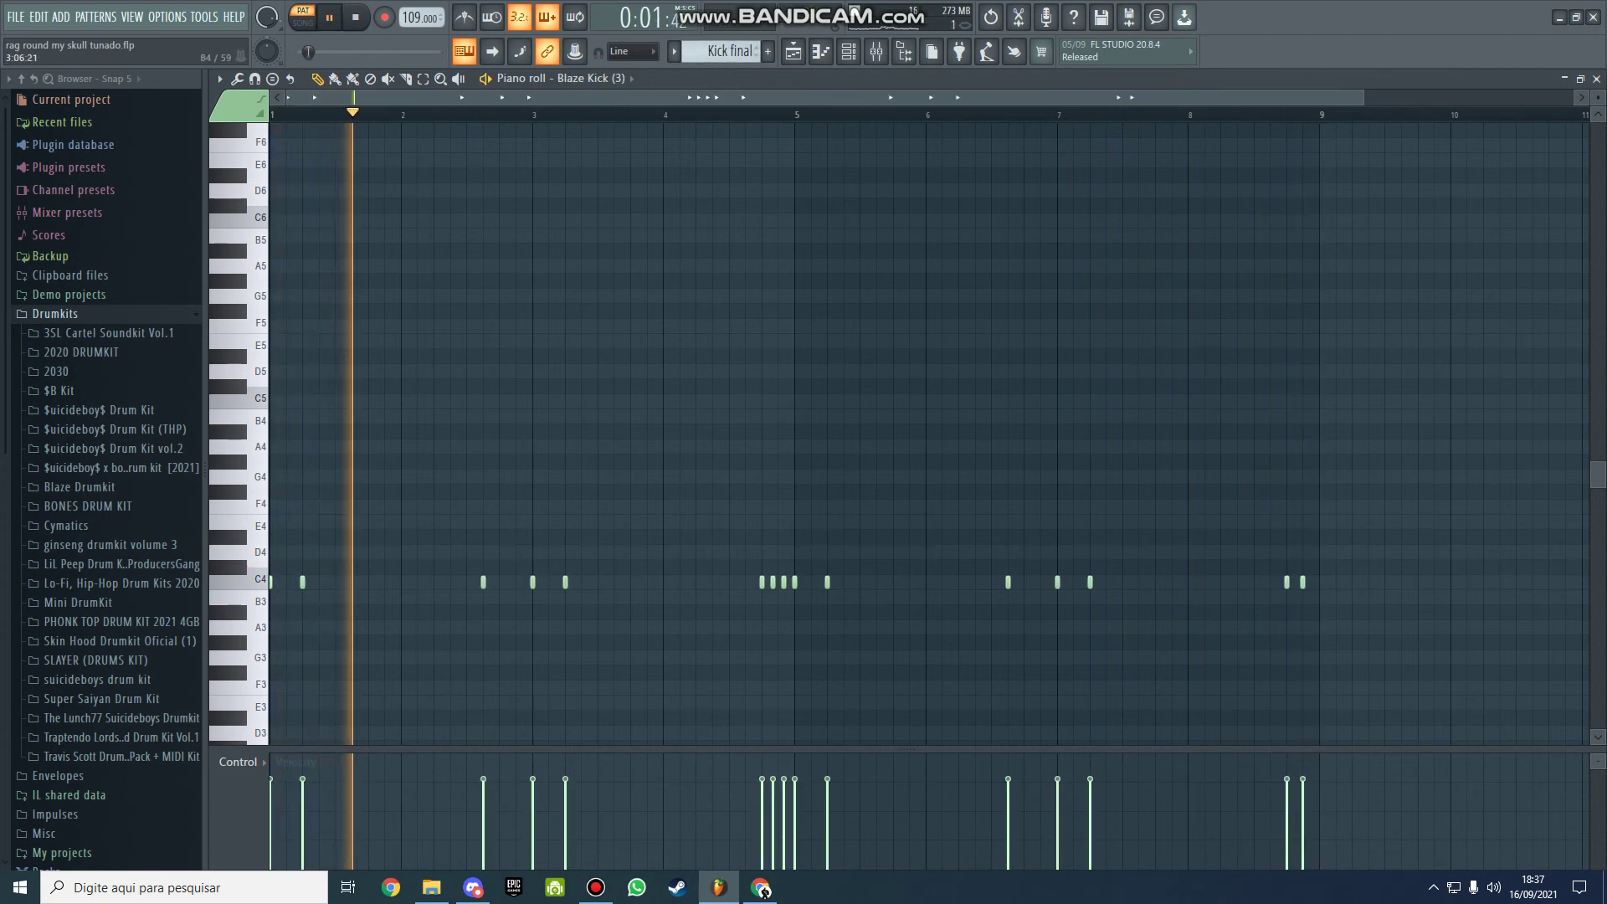
key(F9)
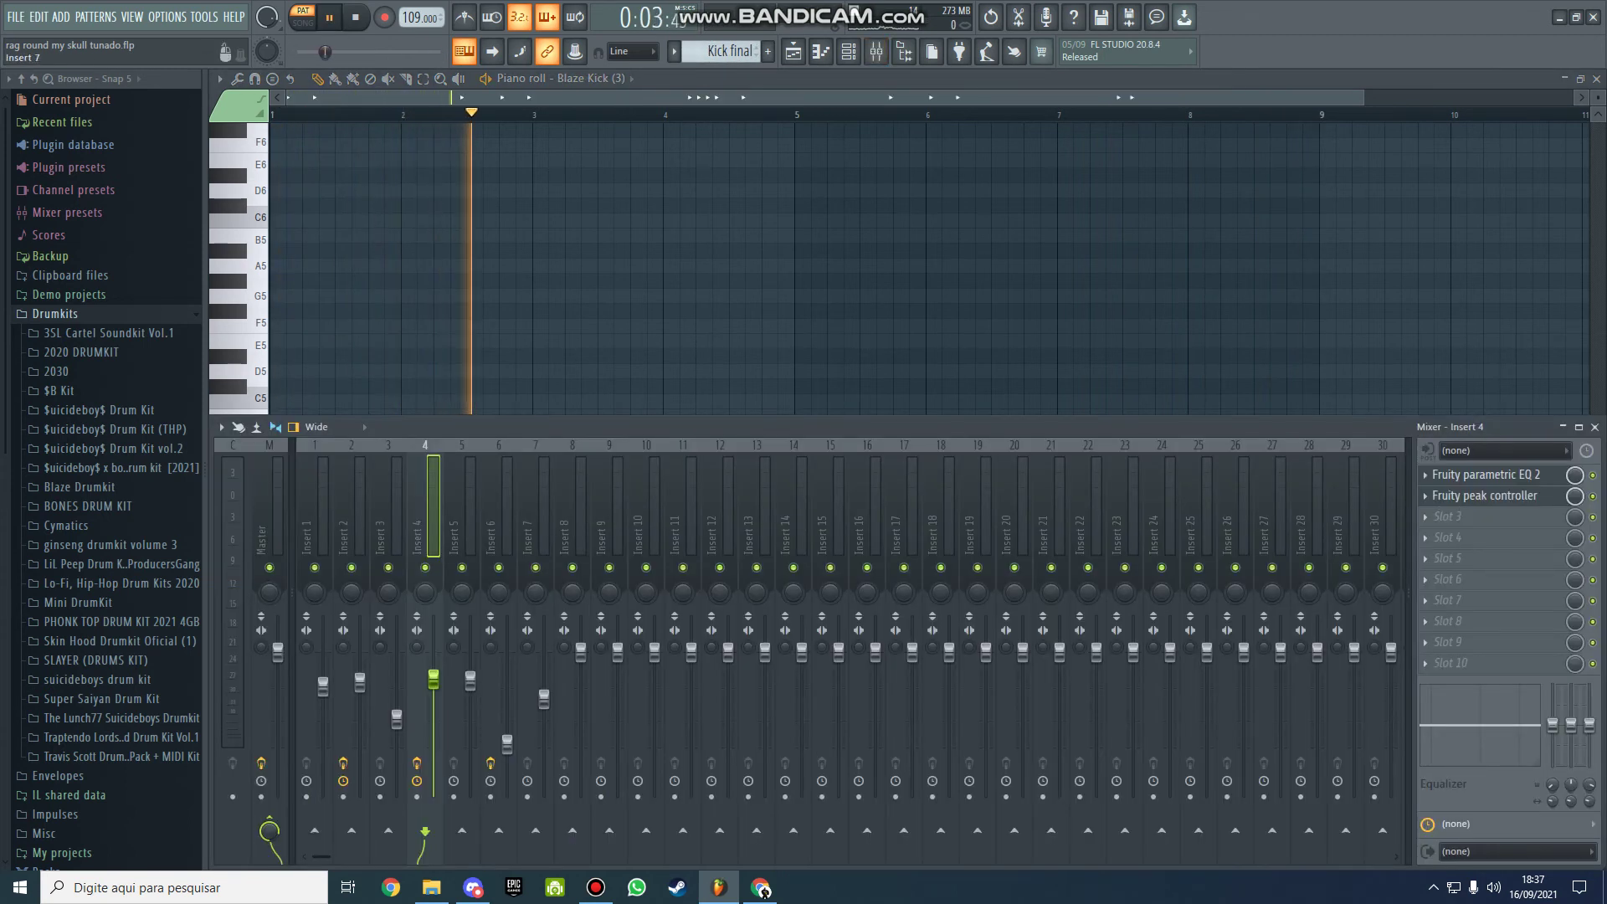
key(F9)
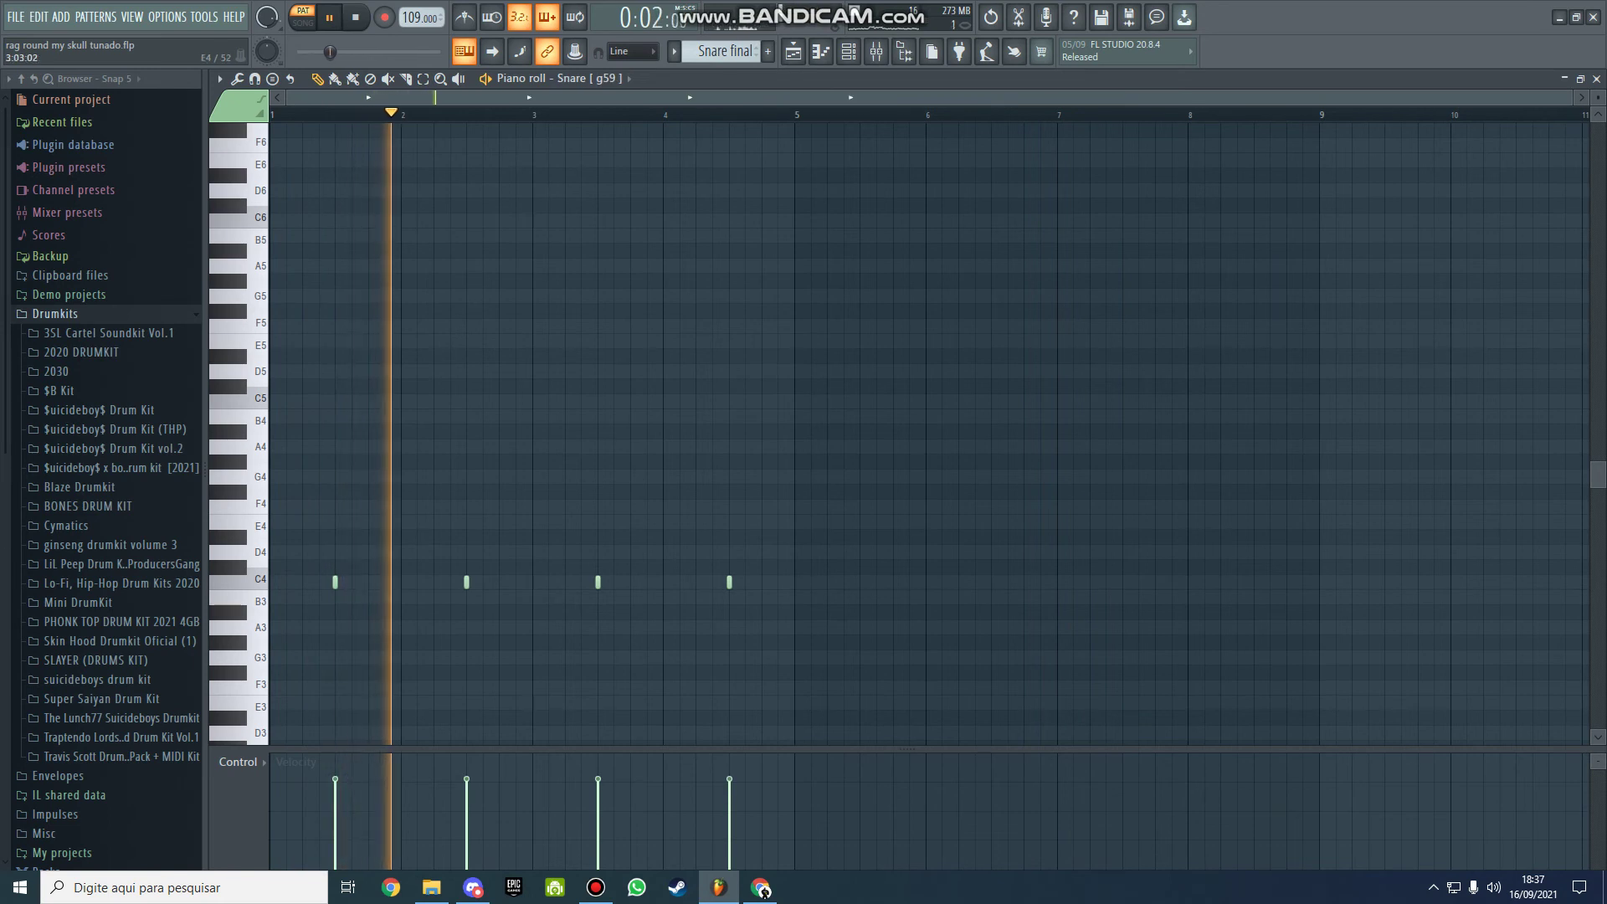
key(space)
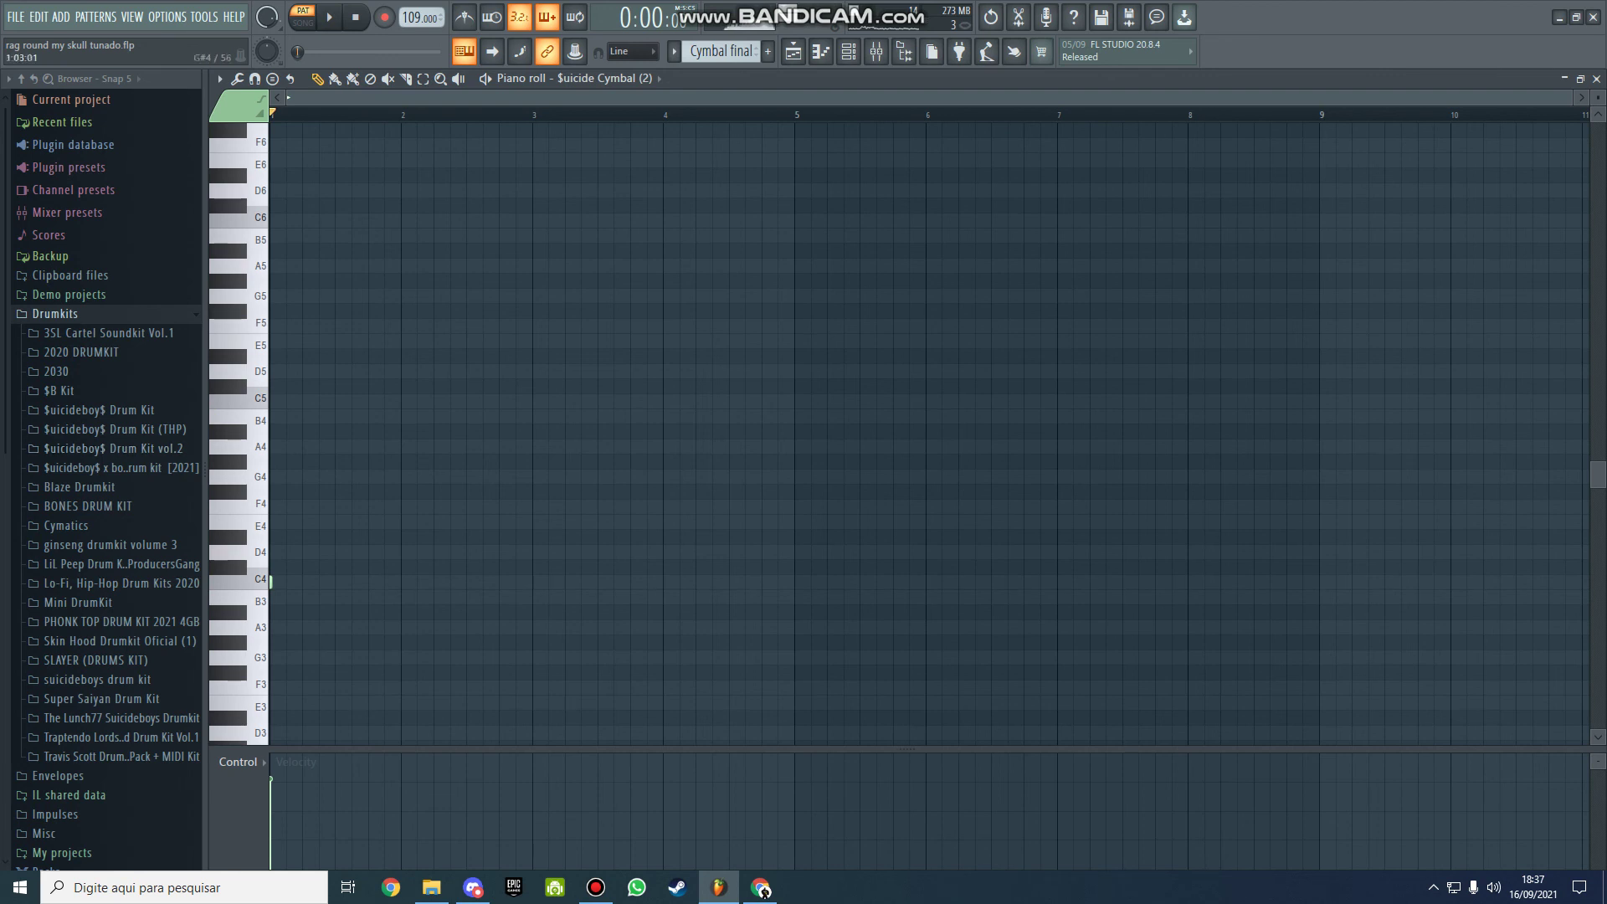
- Show the full arrangement in the playlist and inspect the sample settings of the Hi audio clips on Track 8
key(F5)
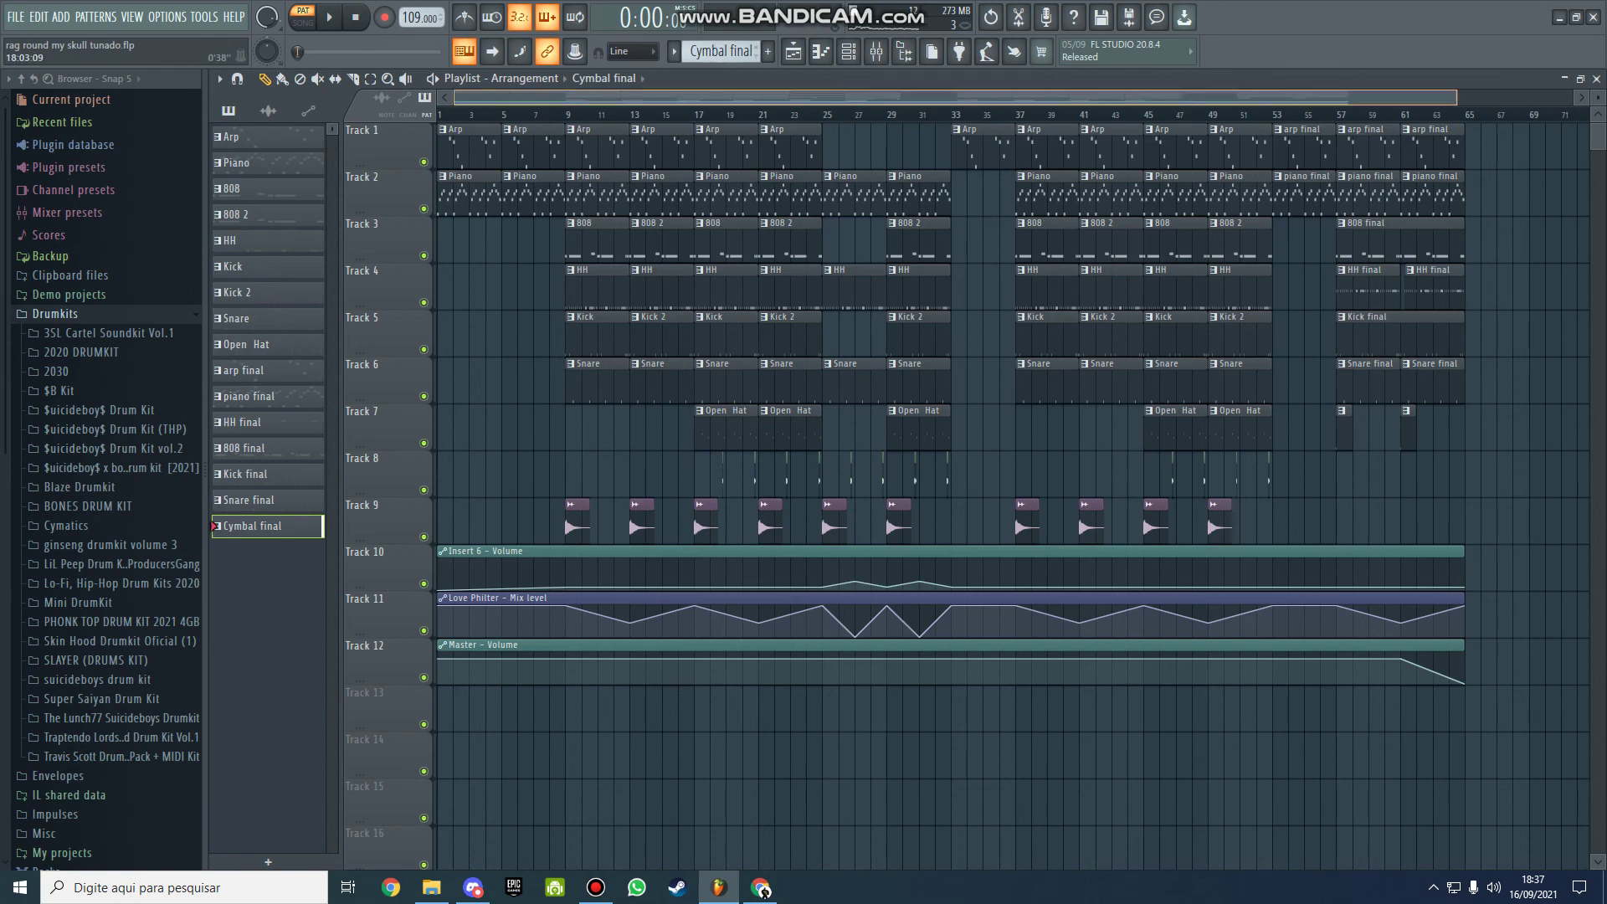
scroll(731, 474, up, 5)
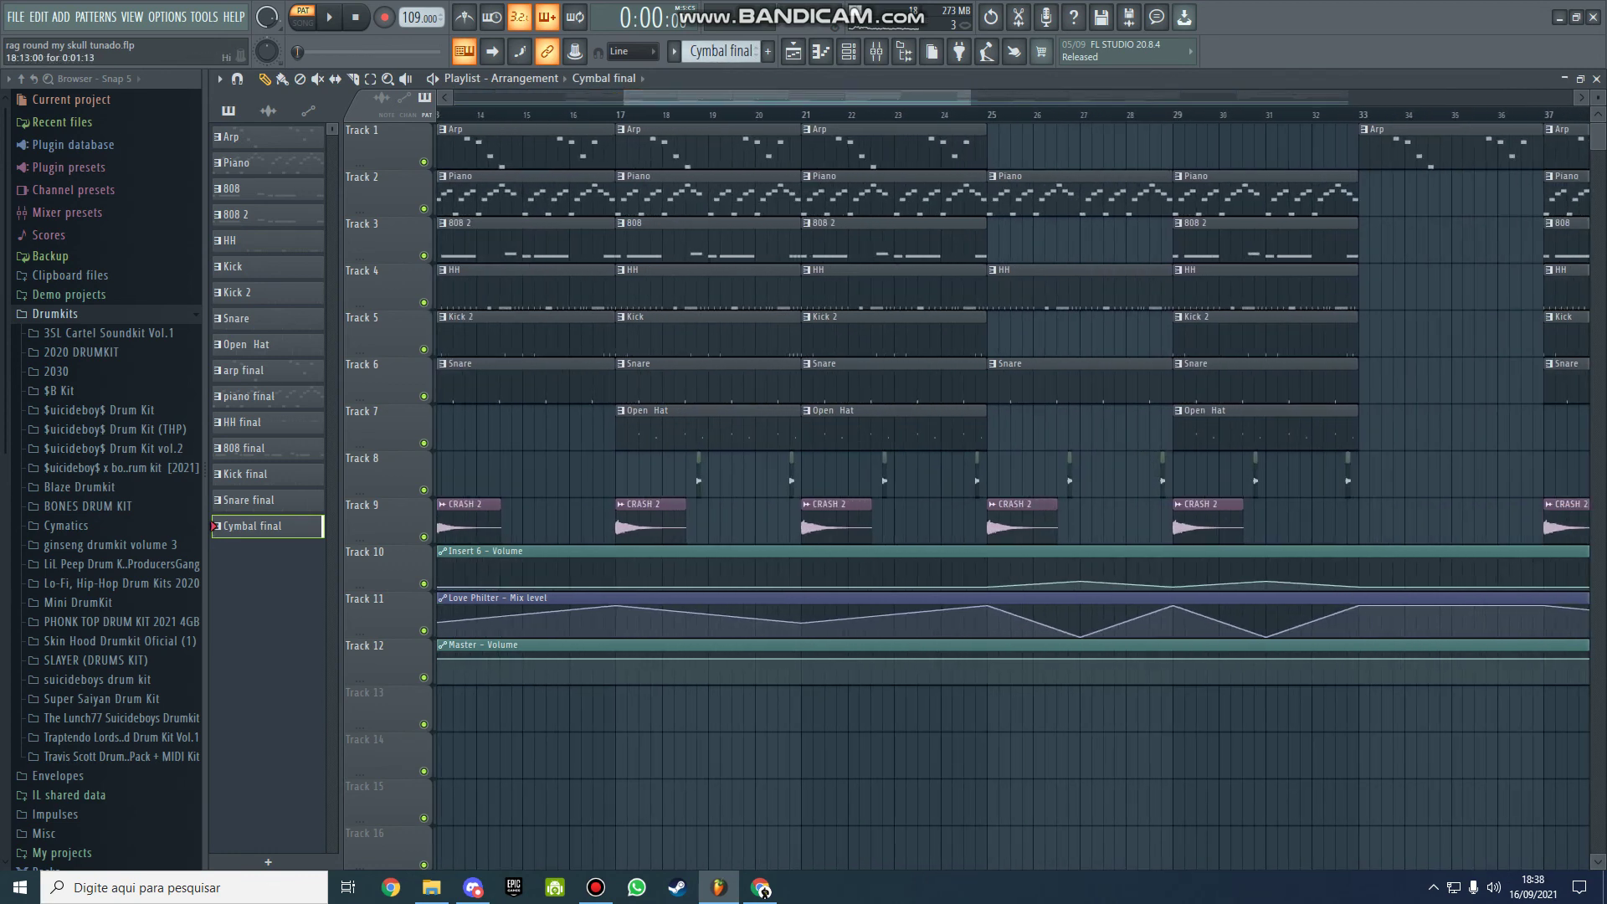
double_click(699, 460)
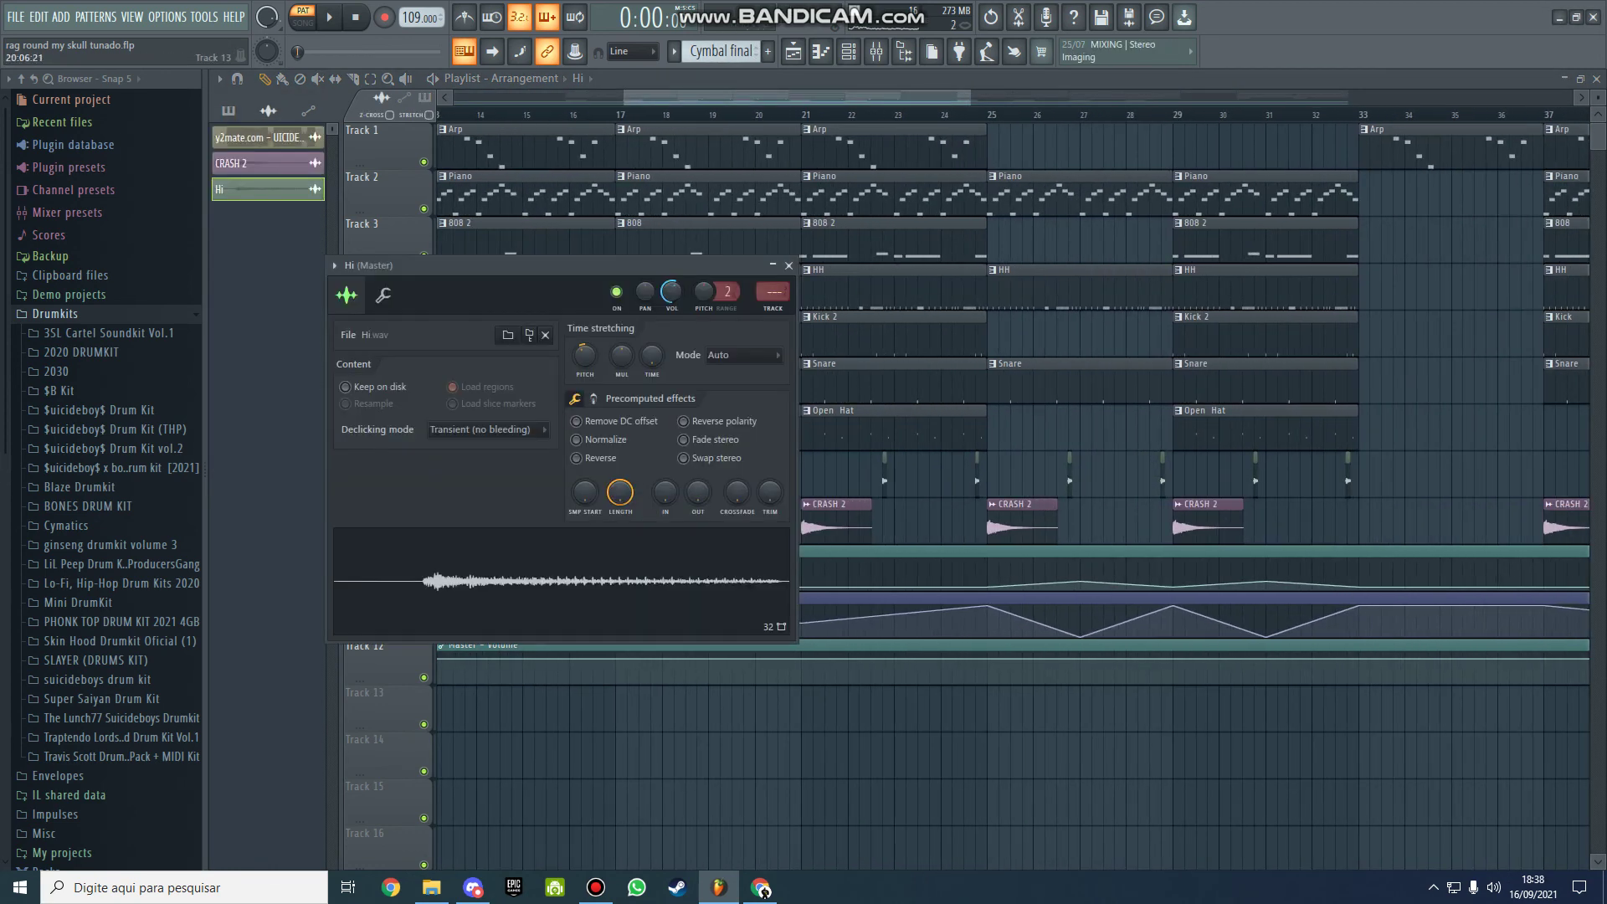
key(Escape)
key(Page_Down)
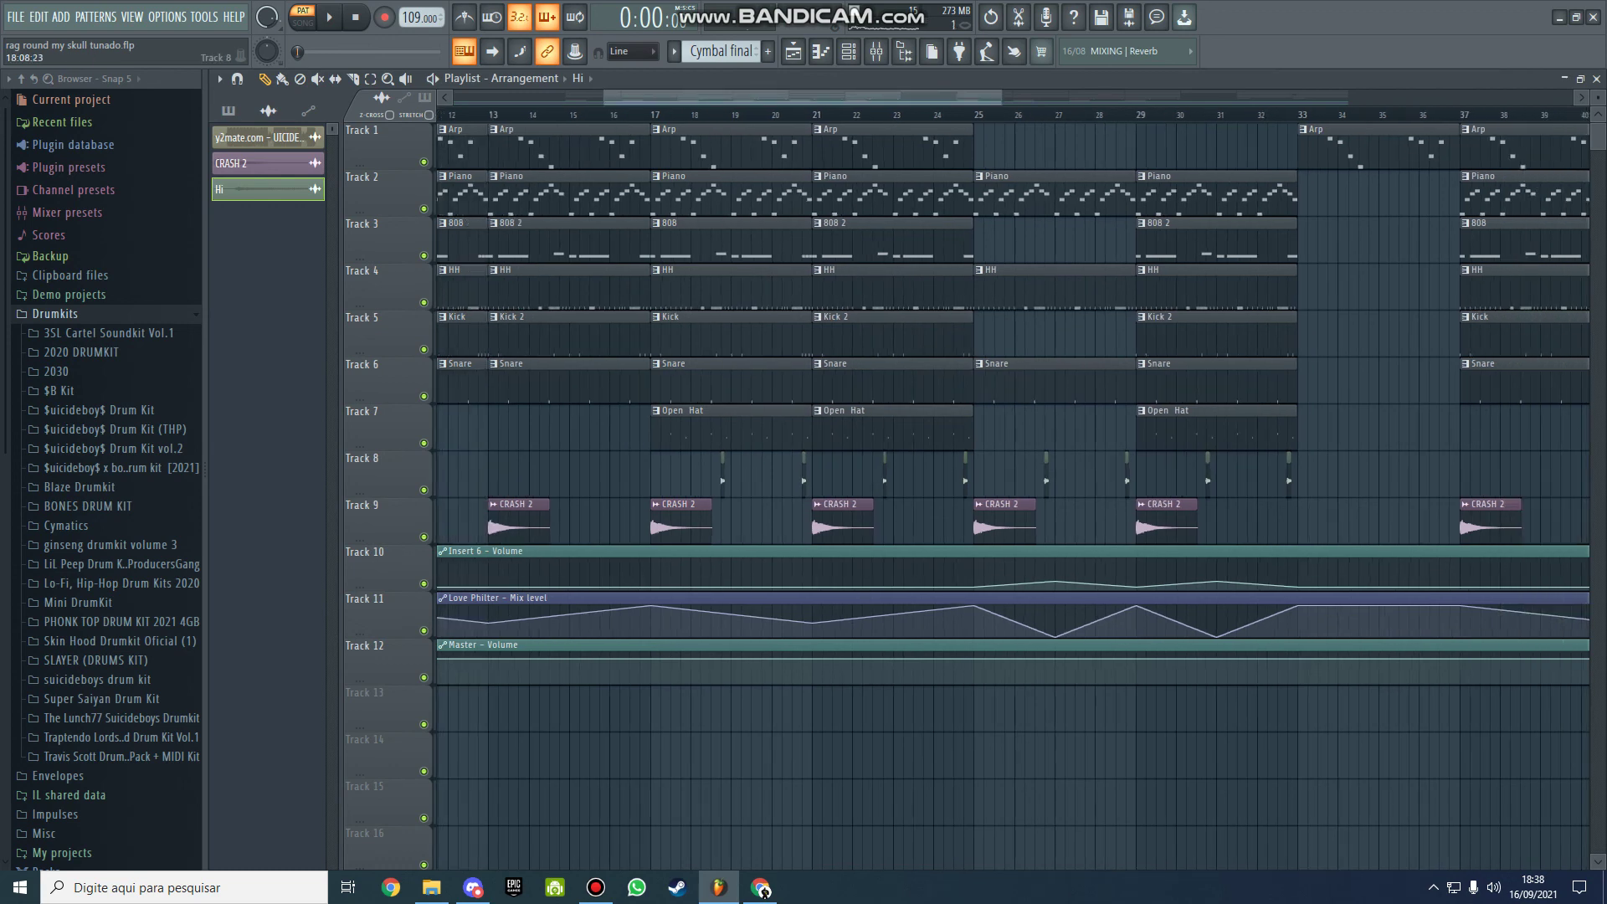
double_click(723, 482)
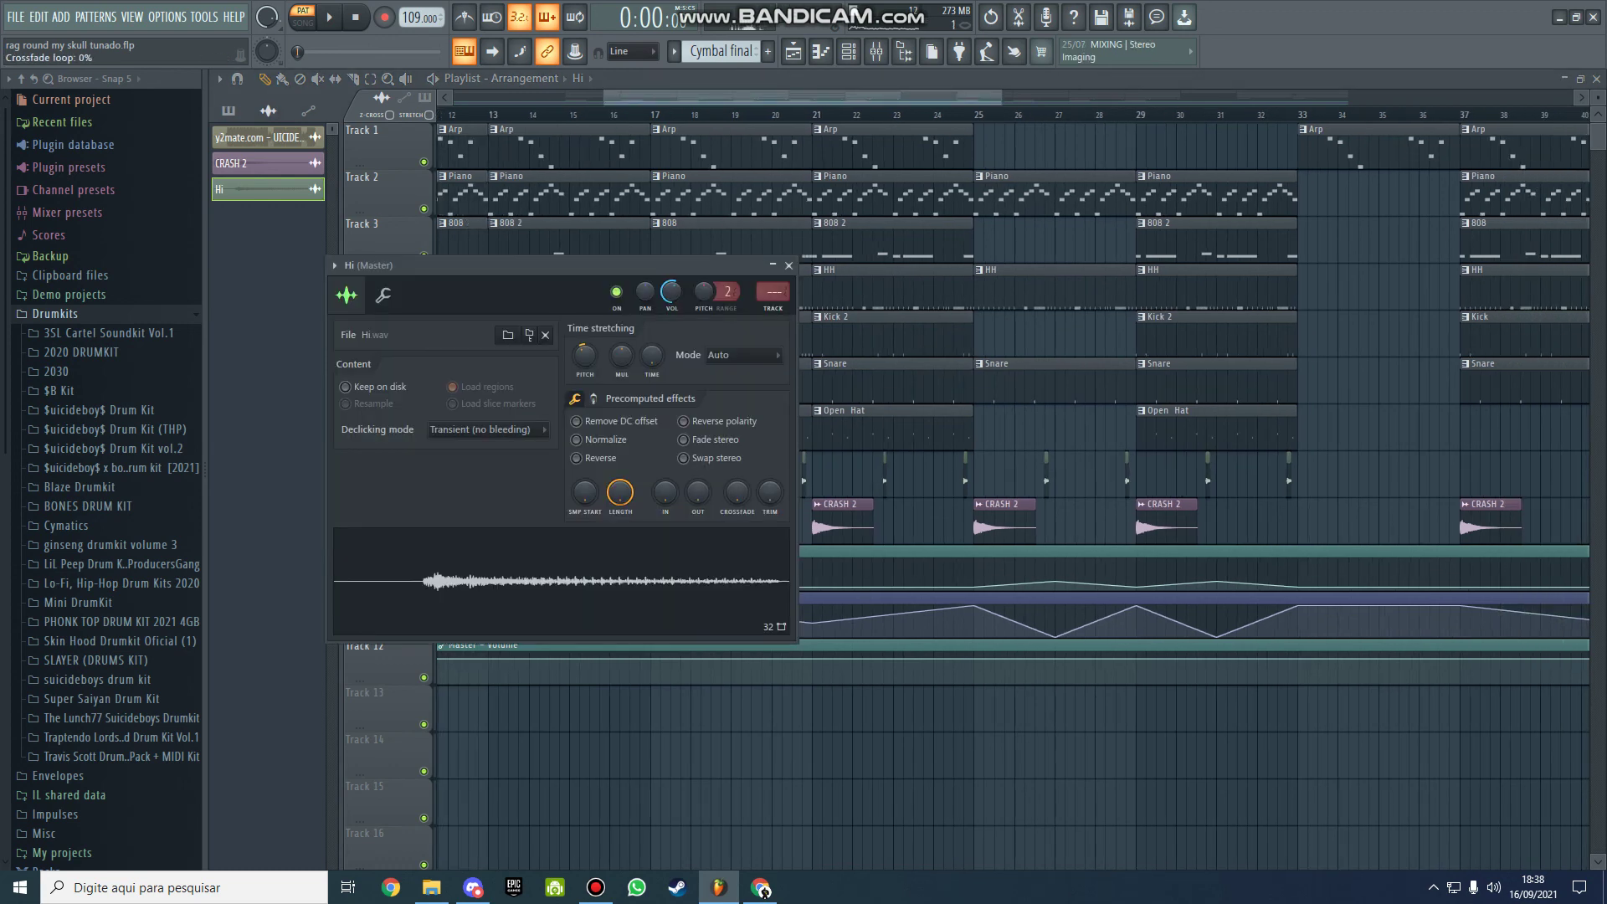
key(Escape)
key(Page_Down)
key(Page_Down)
key(Page_Down)
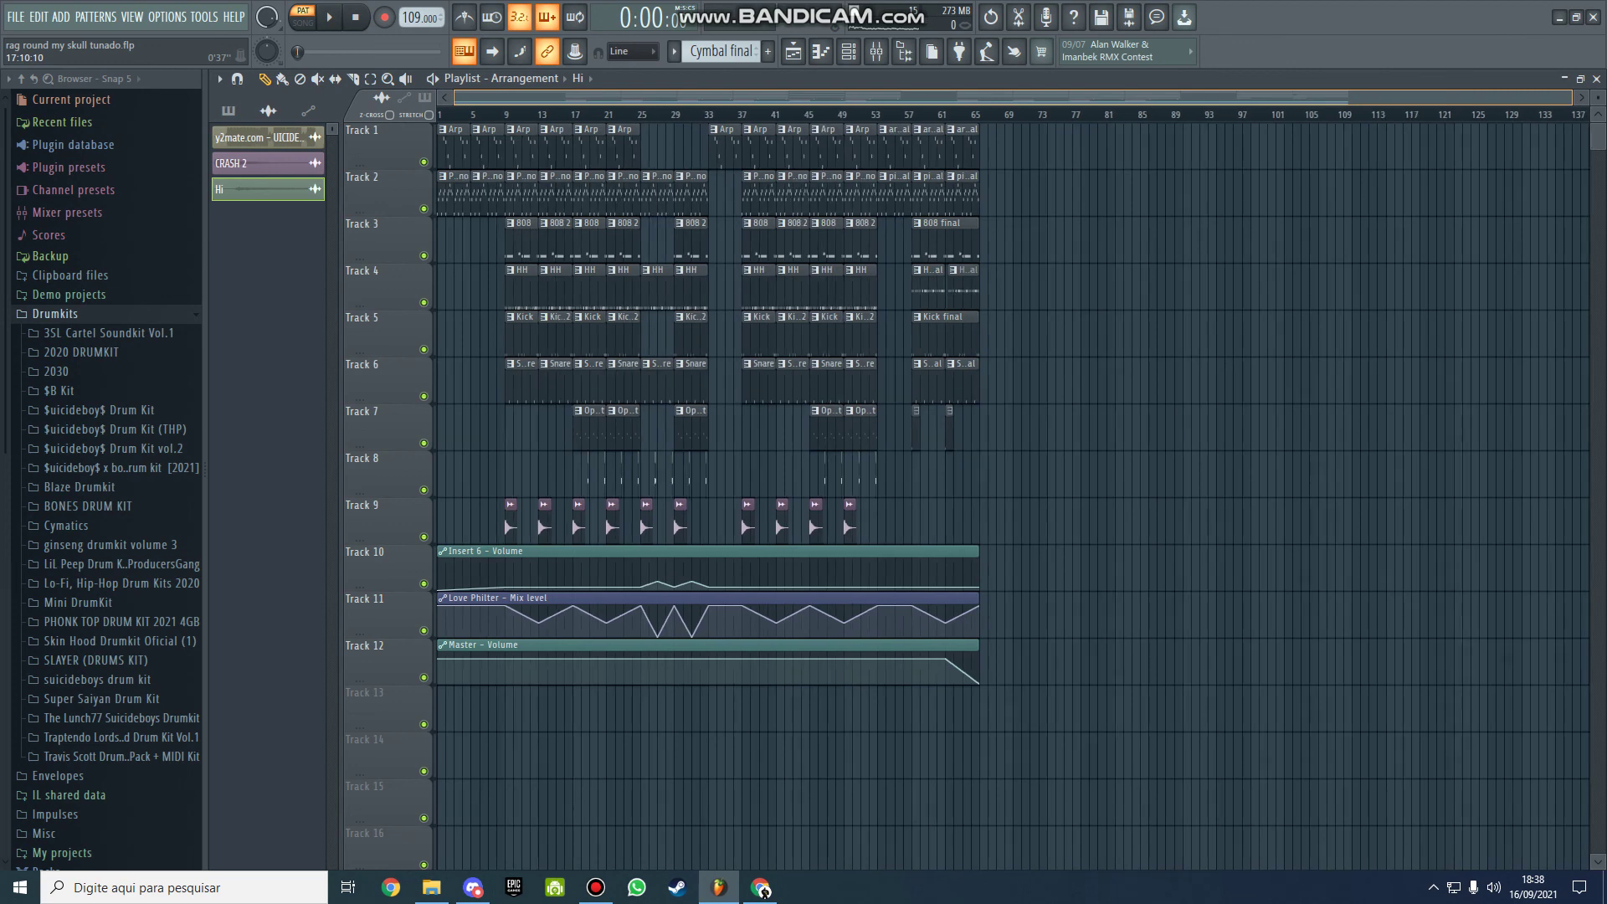
click(229, 111)
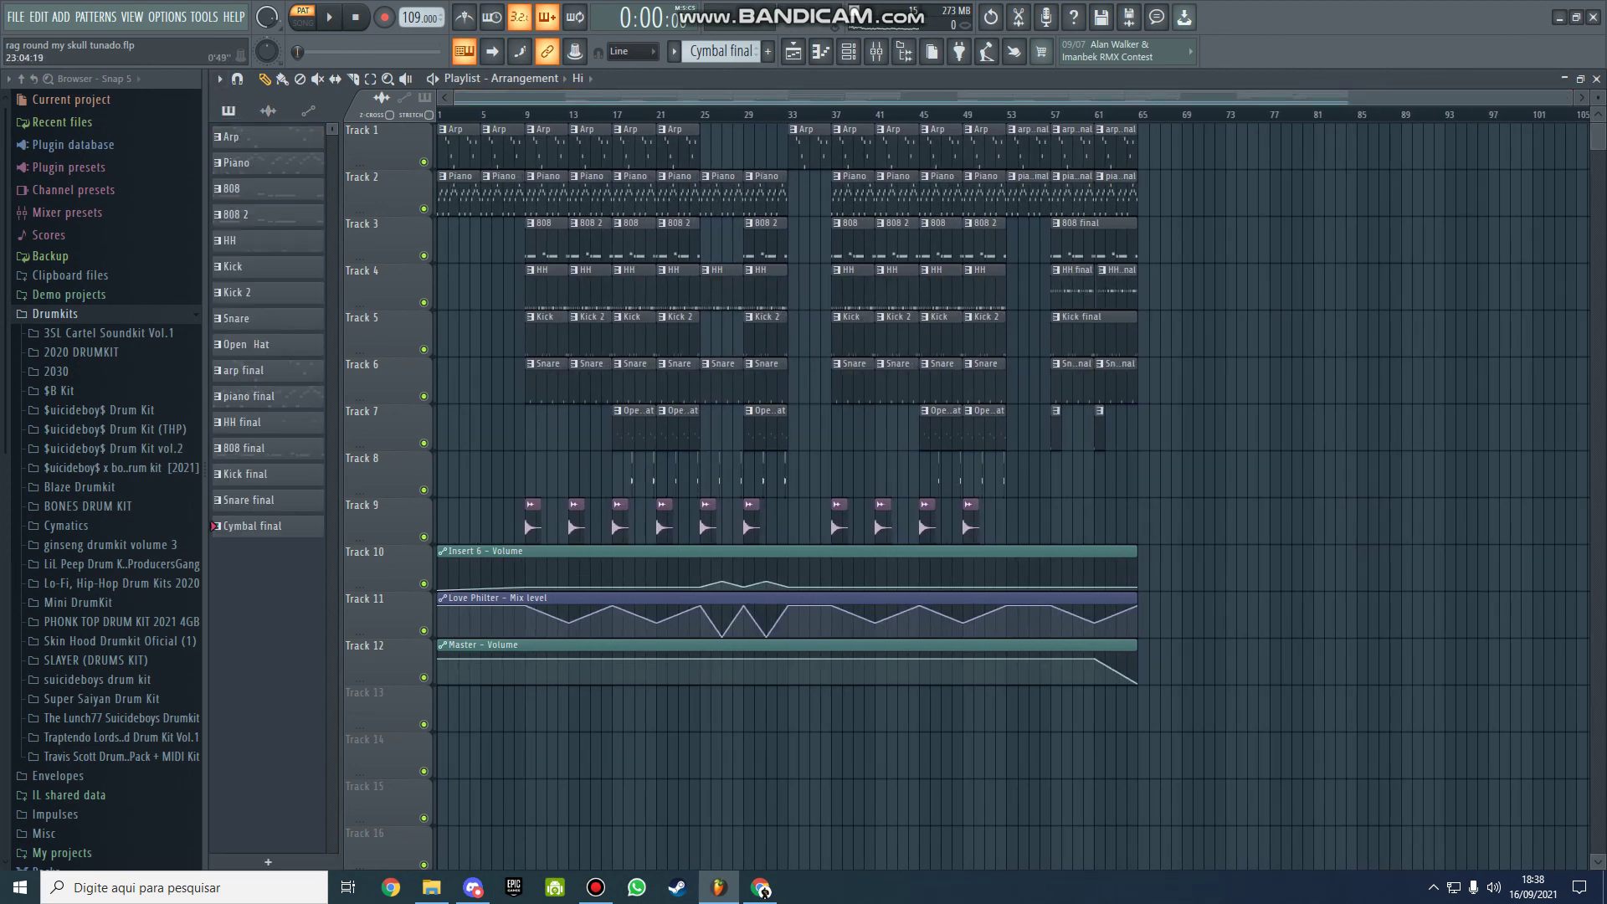
- Solo the piano on Track 2, enable the Insert 6 volume and Love Philter mix level automation, and play from bar 25
right_click(424, 209)
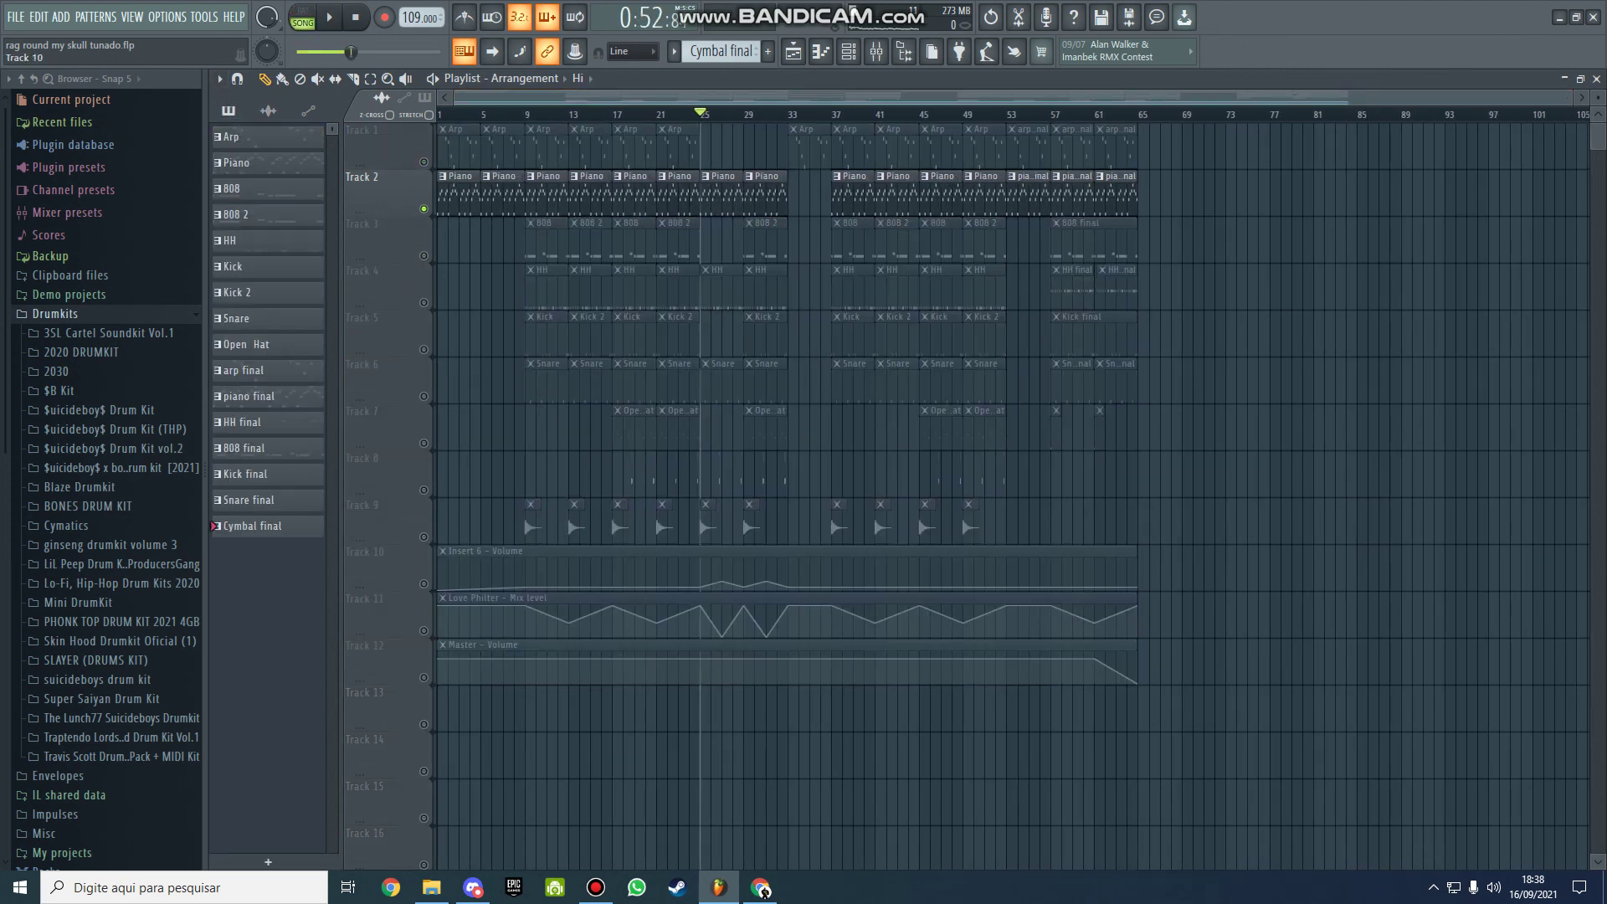
click(424, 584)
click(423, 632)
key(space)
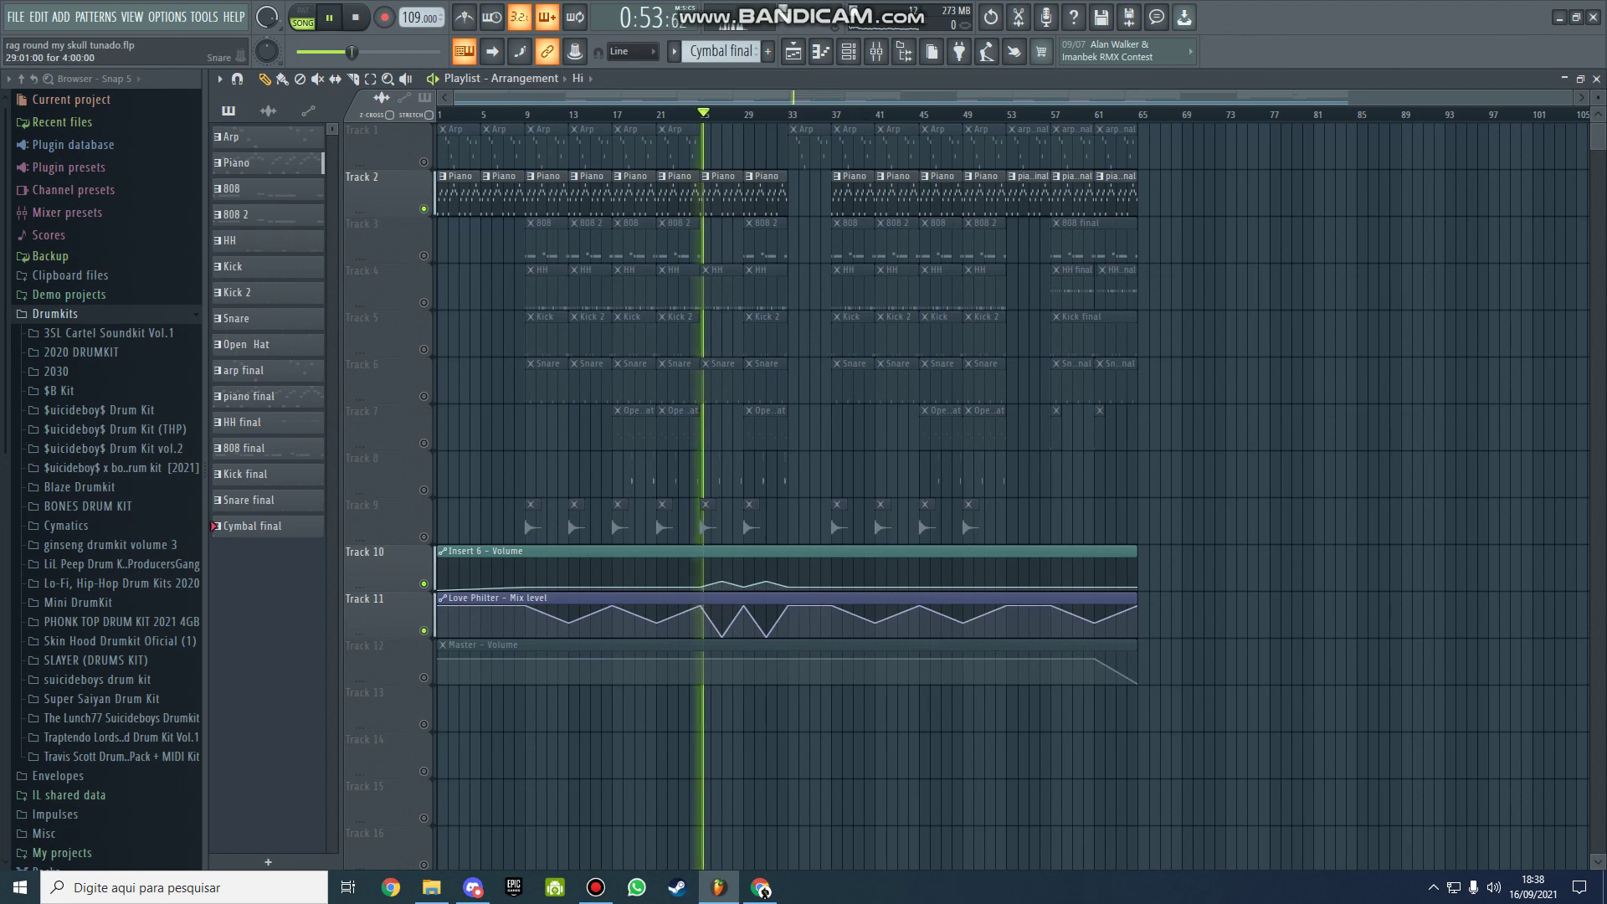
- Show the Fruity Love Philter settings on mixer Insert 6 during playback, then return to the playlist
key(F9)
click(1478, 474)
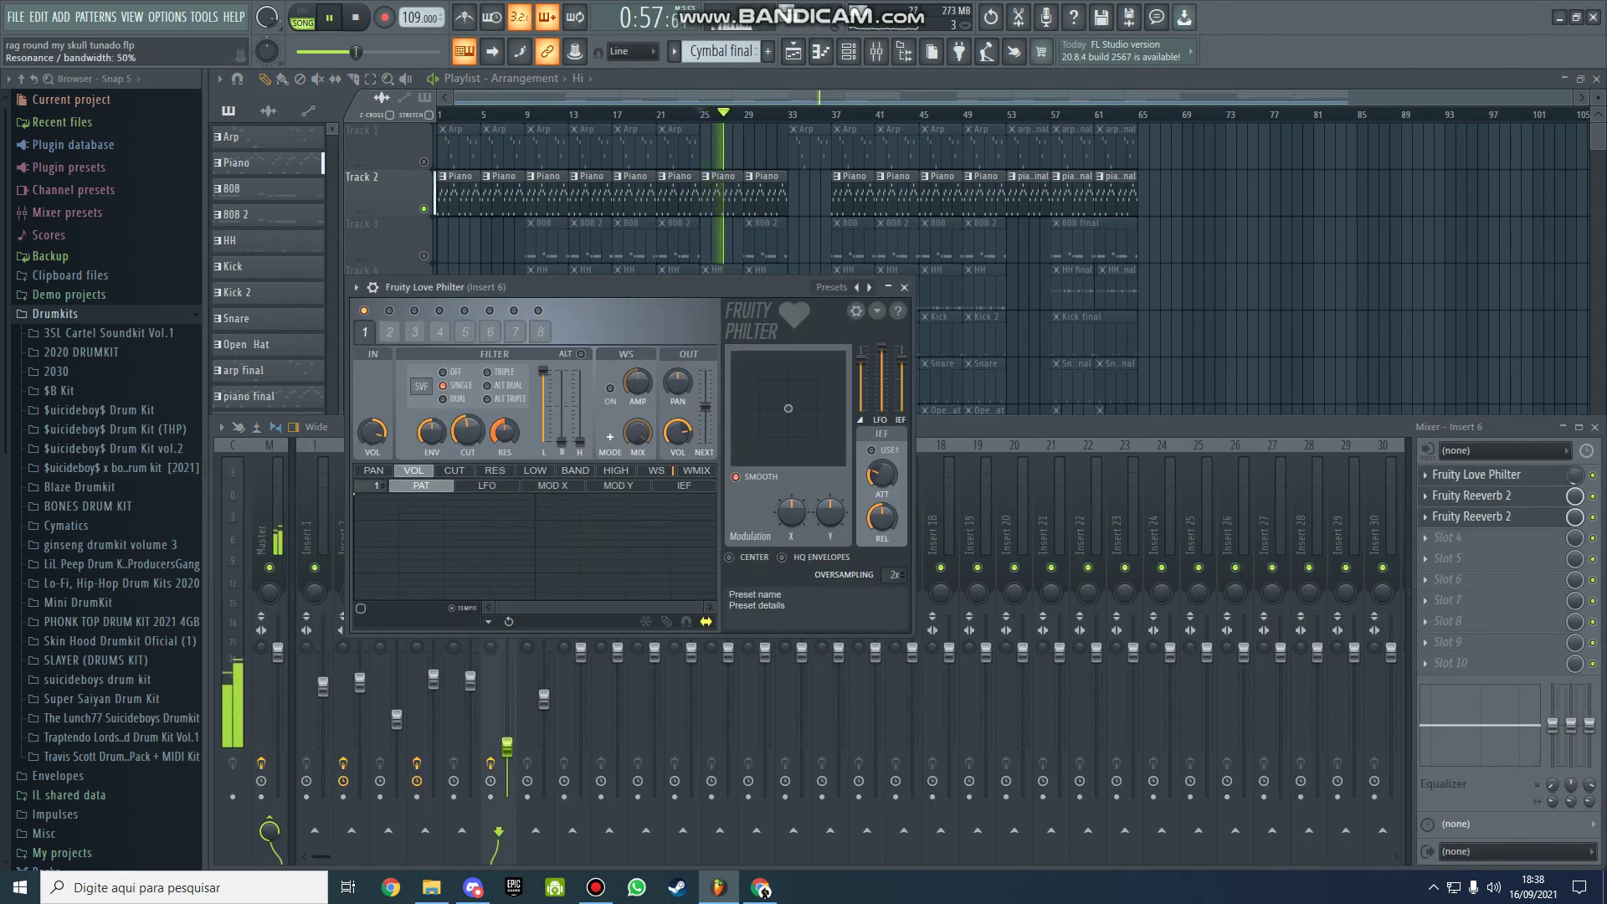
key(F12)
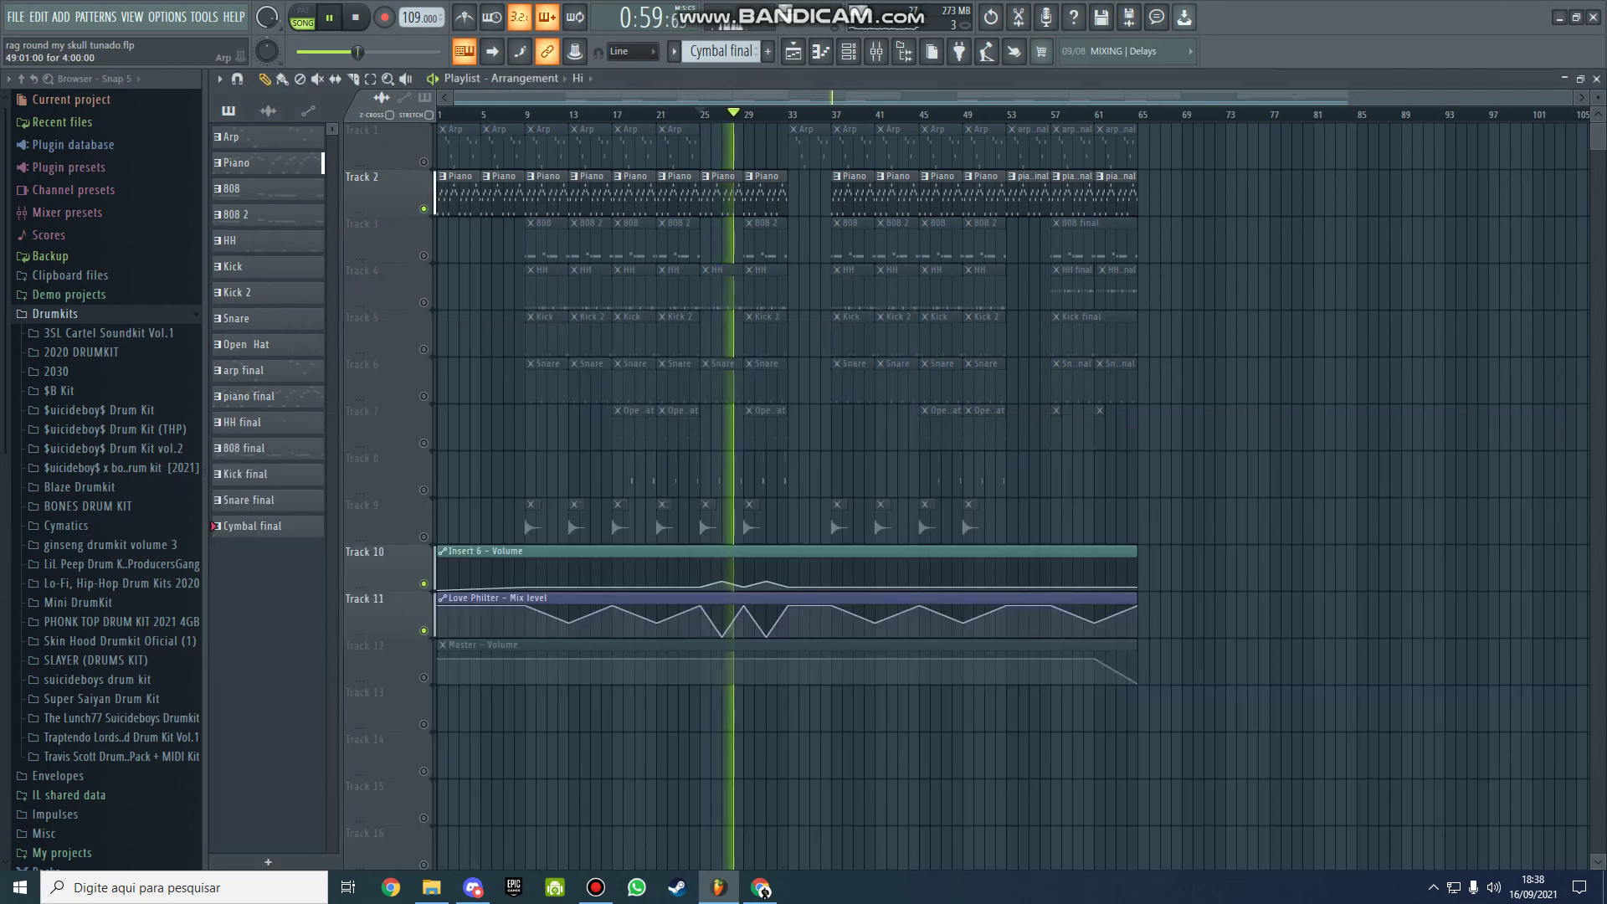
right_click(931, 51)
key(Escape)
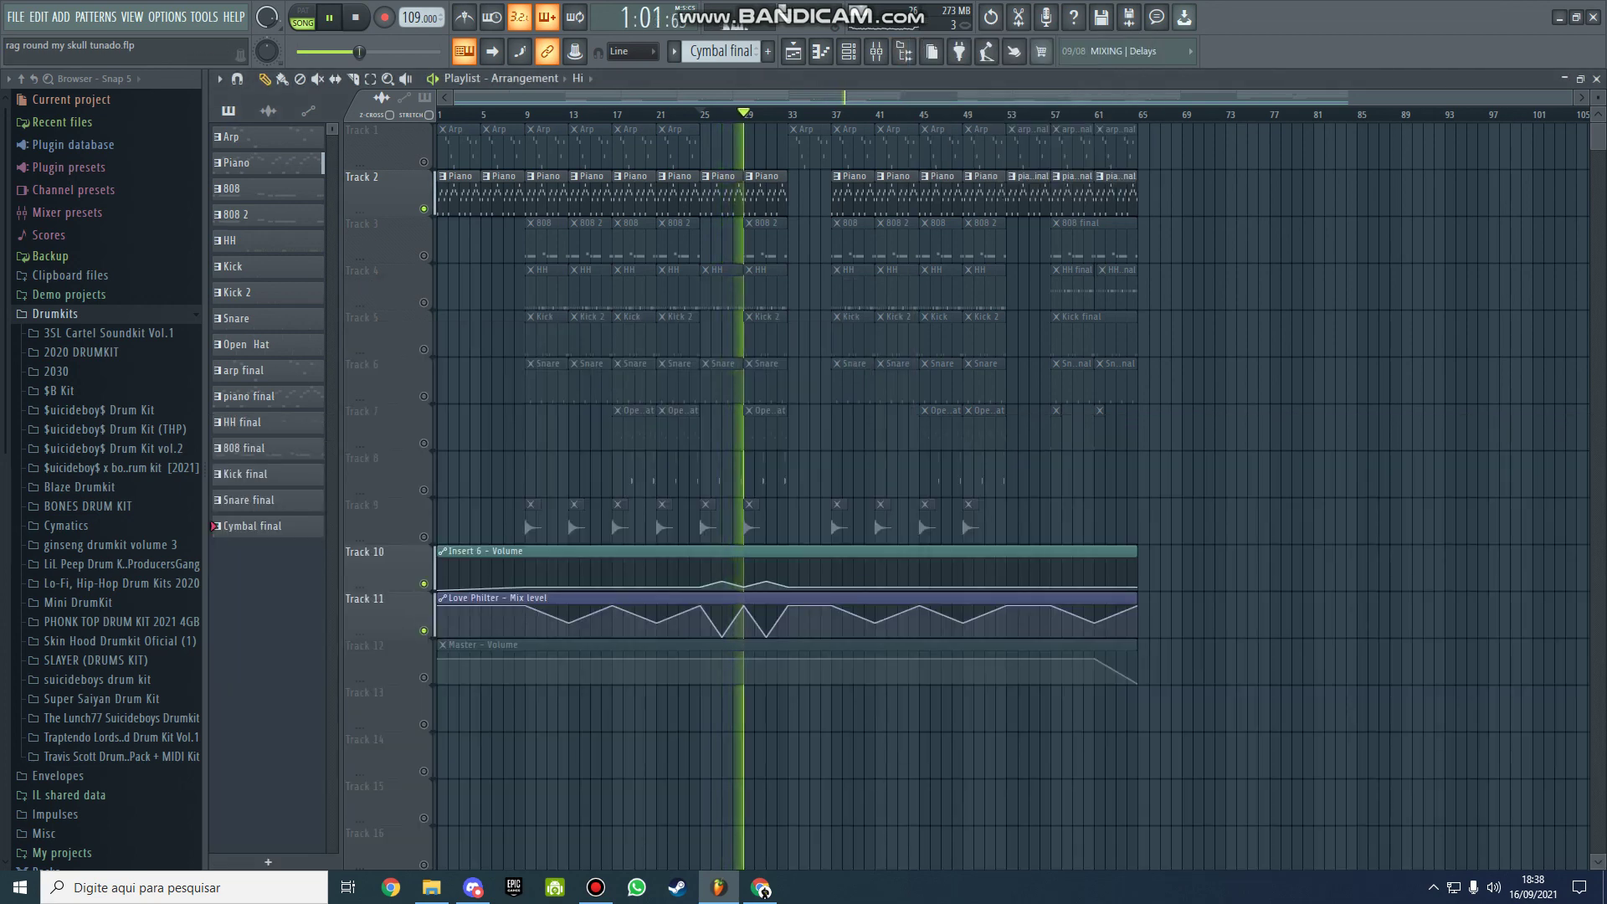
- Stop playback and take Track 2 out of solo so all playlist tracks are active
scroll(571, 334, up, 2)
key(space)
right_click(423, 209)
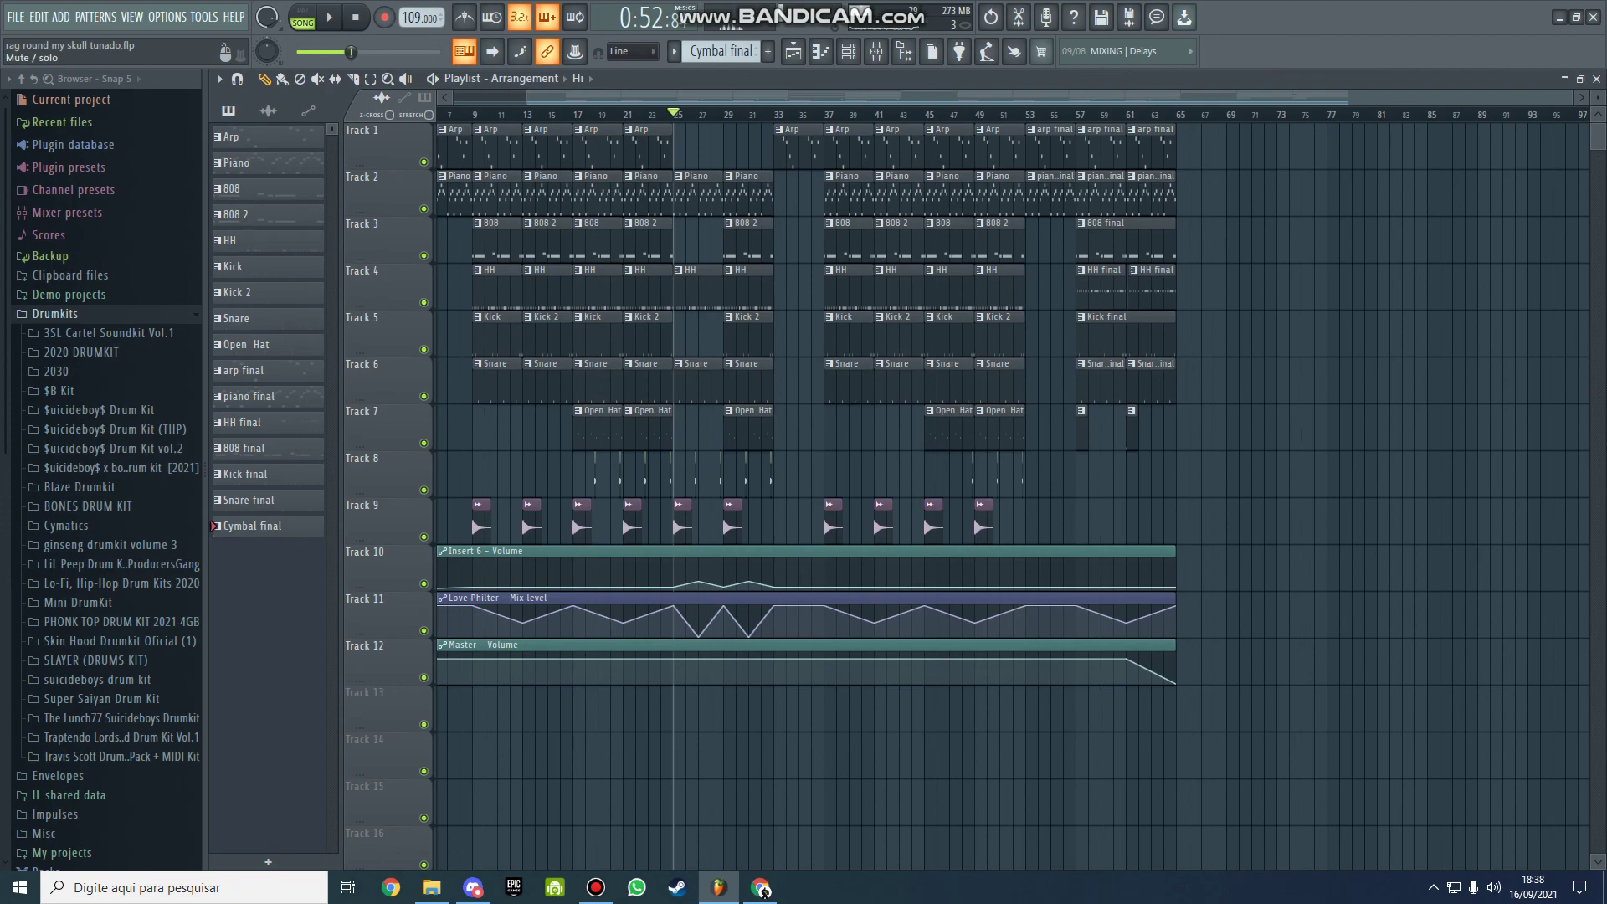